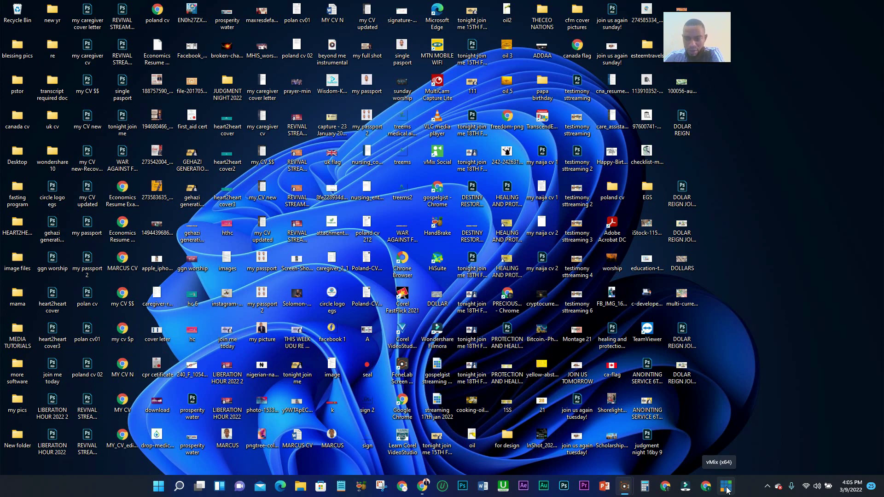
Step: Launch vMix and load the last used preset
click(727, 487)
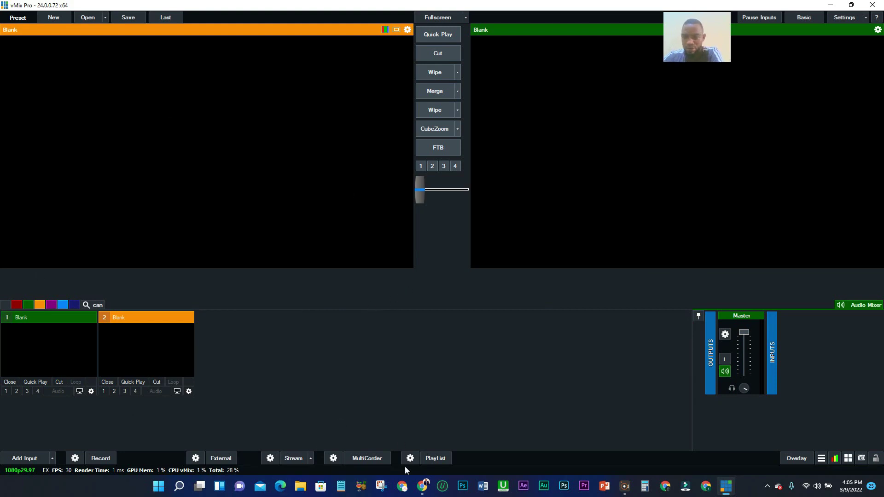
click(168, 17)
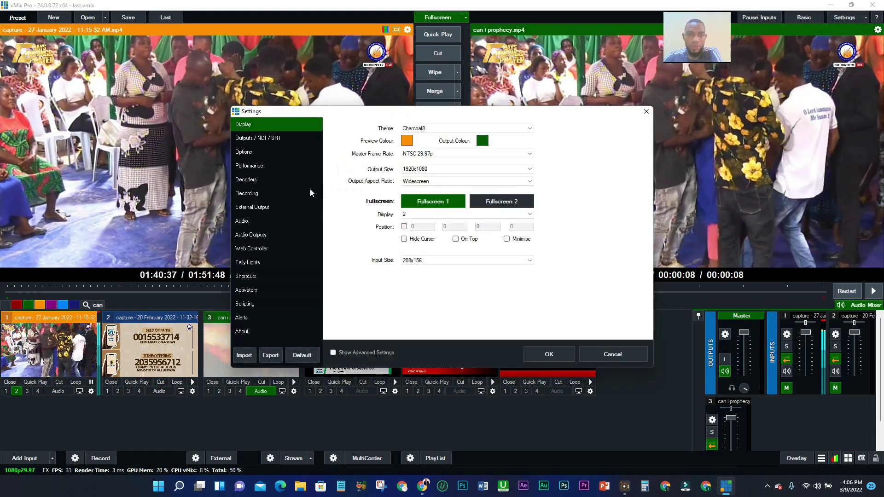
click(256, 249)
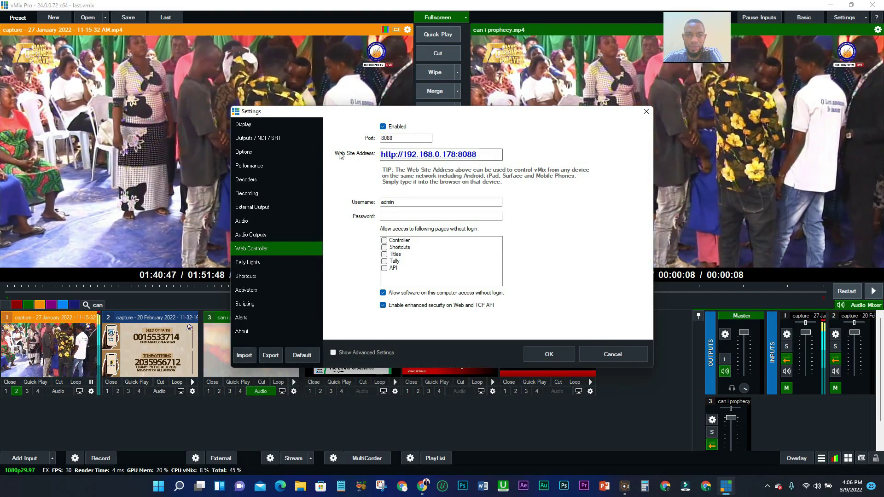
drag(478, 155, 381, 157)
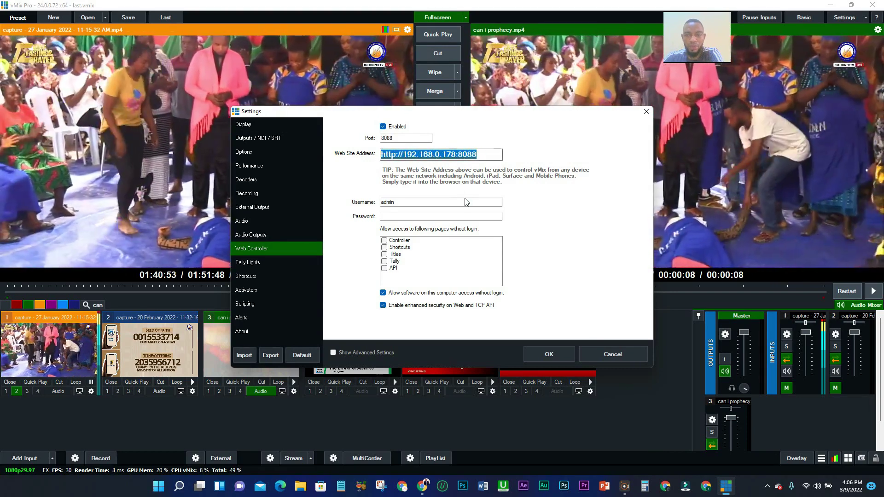
click(91, 385)
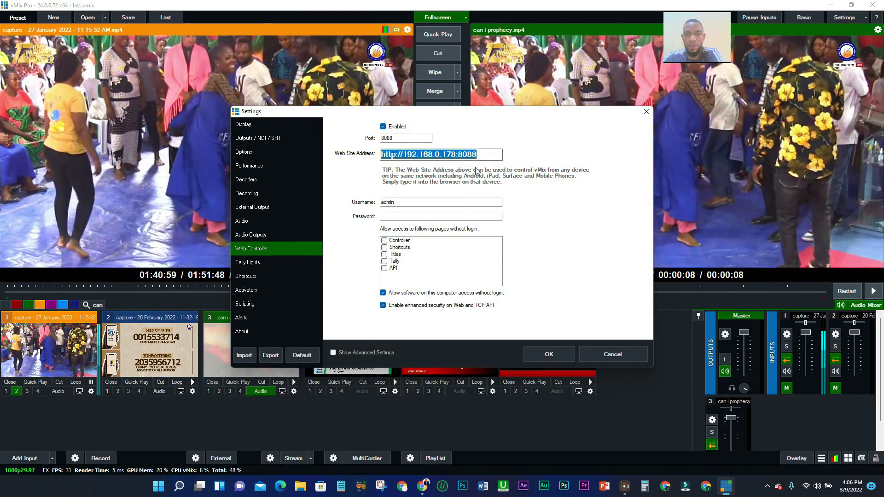
click(476, 155)
drag(476, 156, 379, 155)
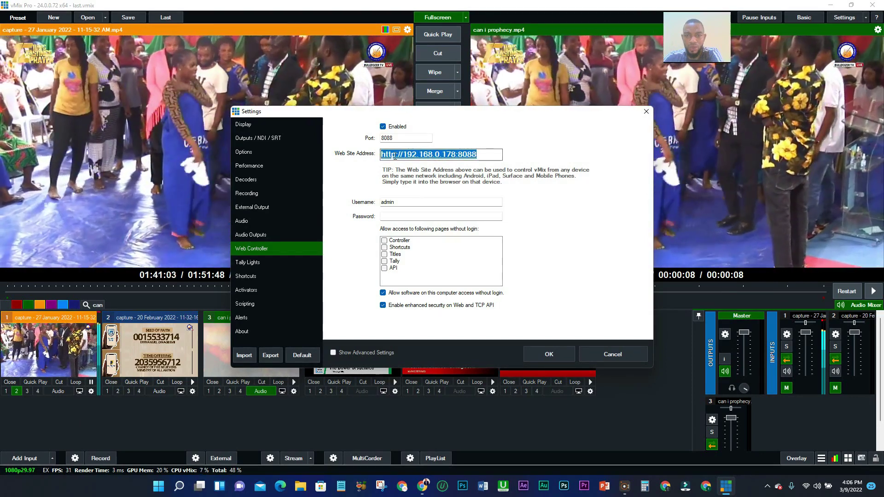
right_click(399, 156)
click(419, 186)
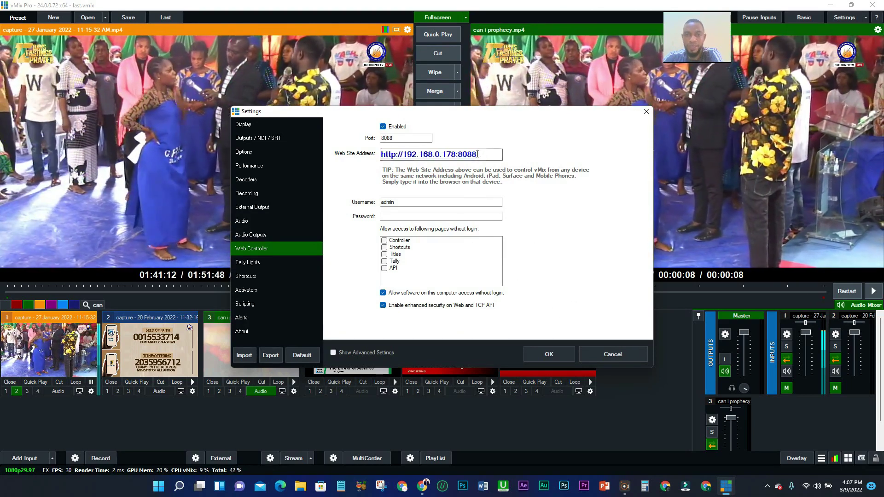
drag(478, 154, 381, 155)
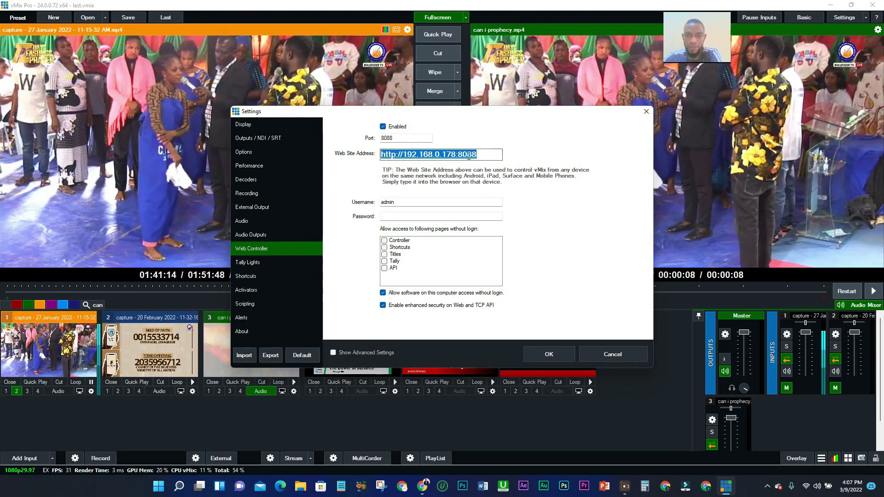
right_click(466, 154)
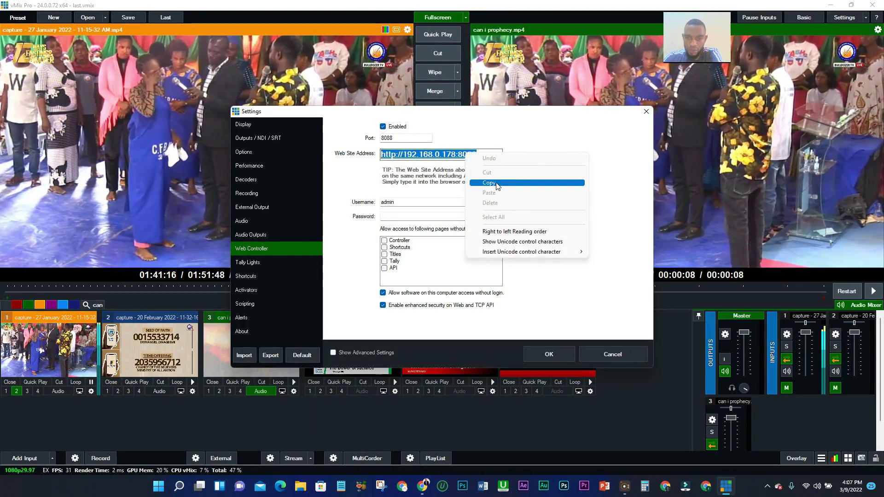
click(488, 184)
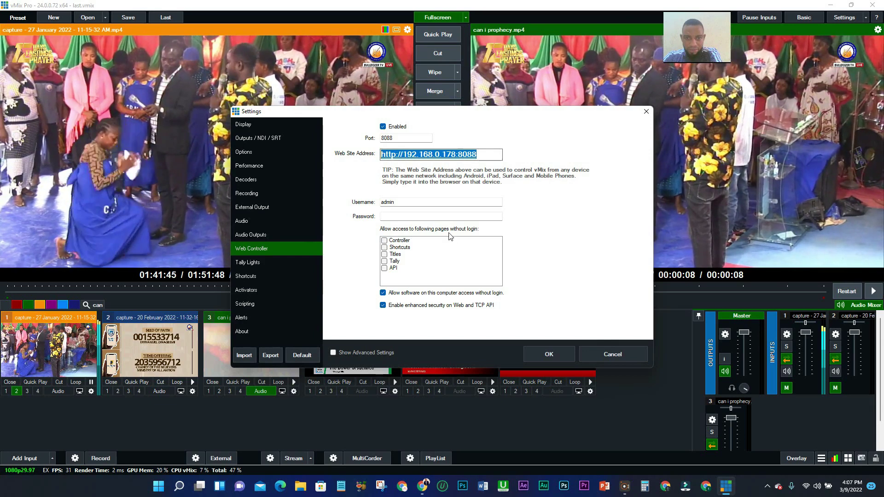
Step: Allow access without login to the Controller, Shortcuts, Titles and Tally pages, and save the settings
click(387, 241)
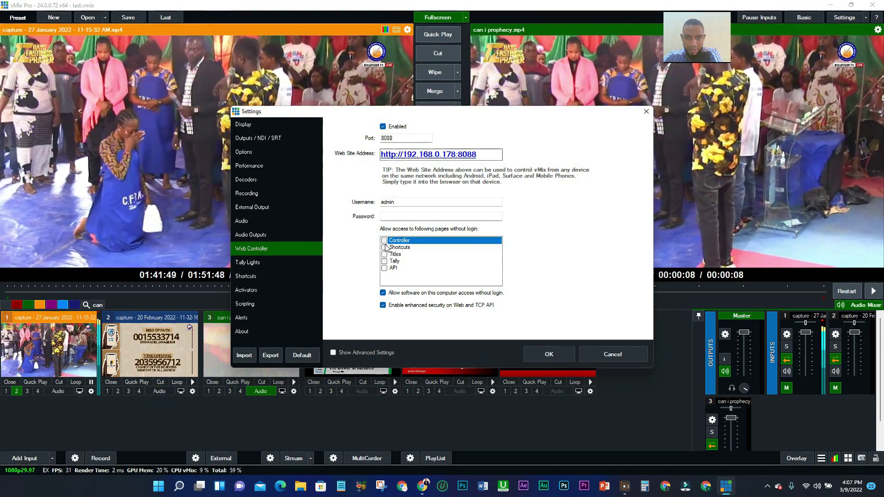
click(384, 240)
double_click(385, 248)
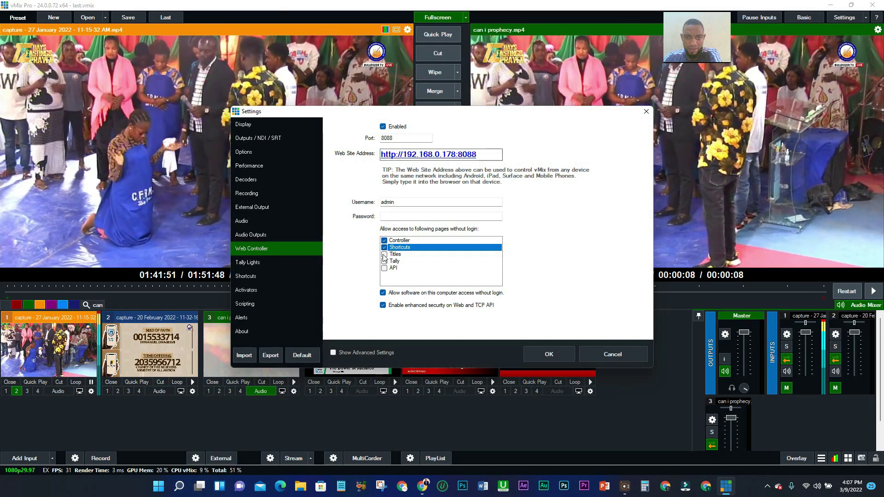
click(385, 256)
click(385, 256)
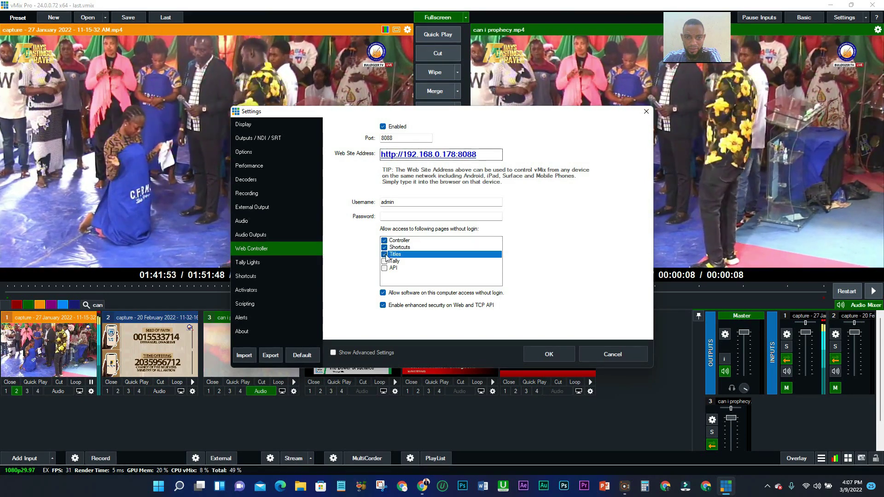
click(385, 261)
click(385, 268)
double_click(385, 261)
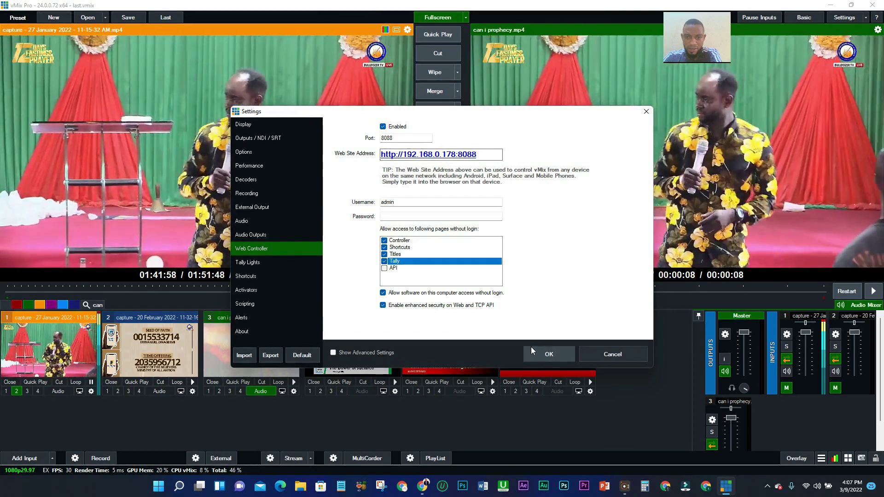
click(534, 353)
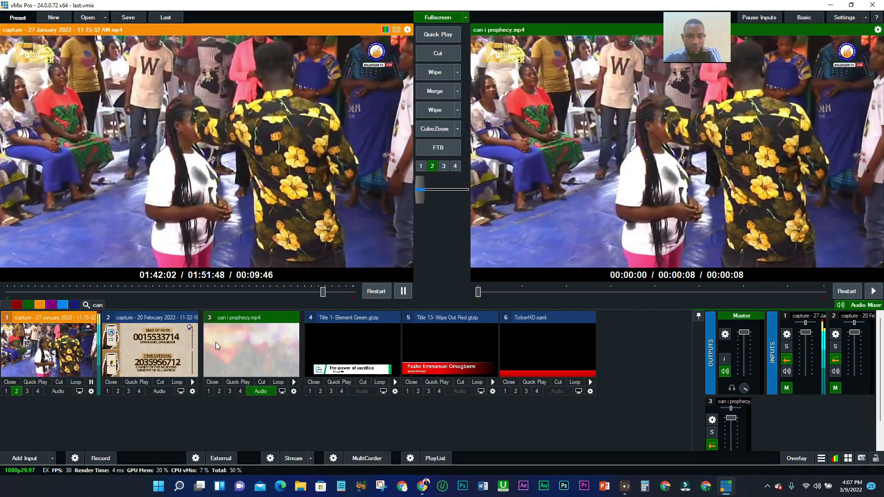
Step: Put the 20 February 2022 capture in preview and seek it to about 00:02:44
click(216, 342)
click(185, 366)
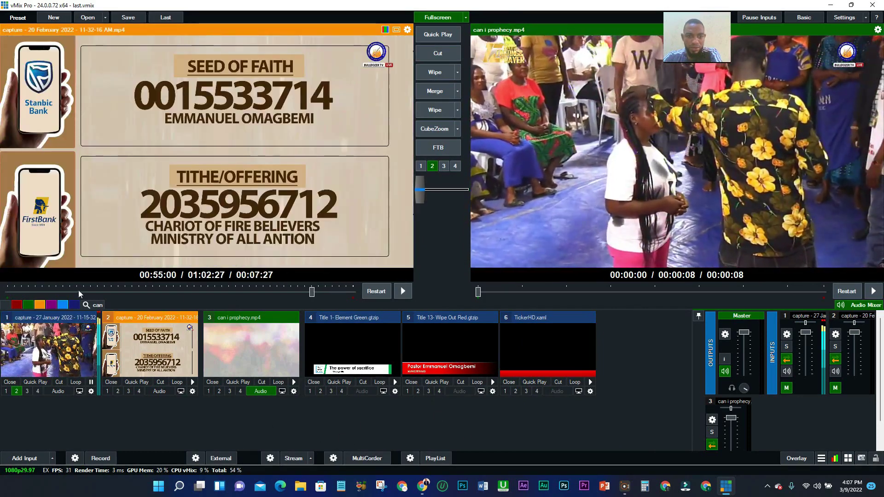
click(76, 291)
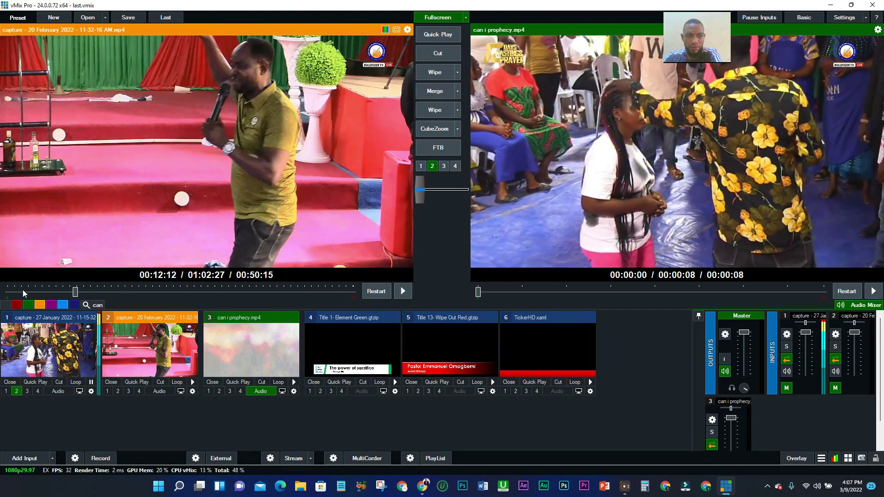
click(23, 290)
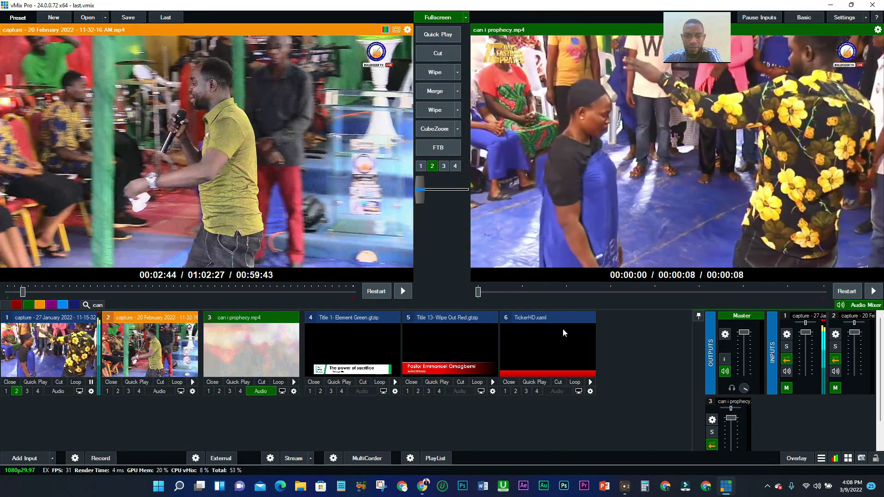
Step: Switch to Chrome, close the old vMix controller tab and start a new blank tab
click(424, 488)
click(744, 8)
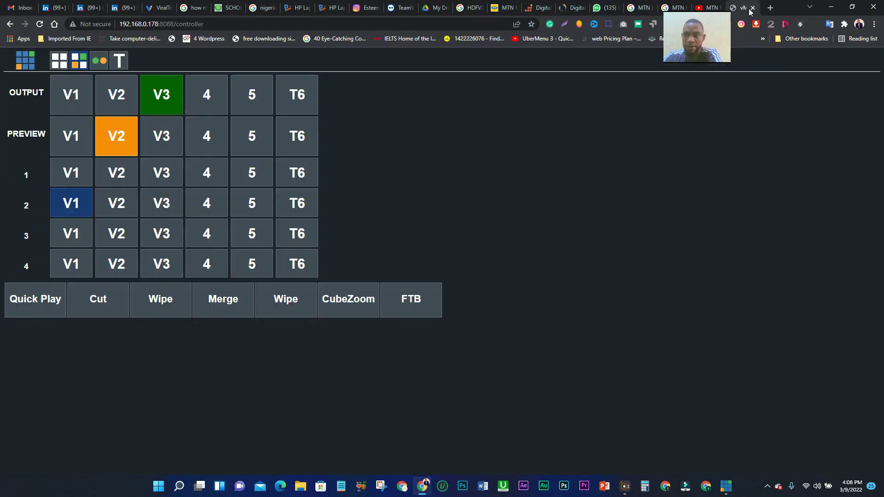
click(752, 9)
key(ctrl+t)
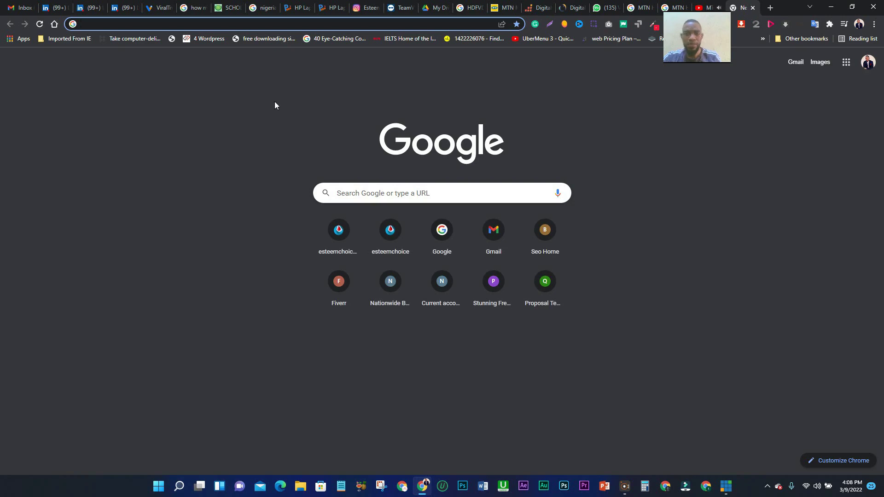
click(725, 13)
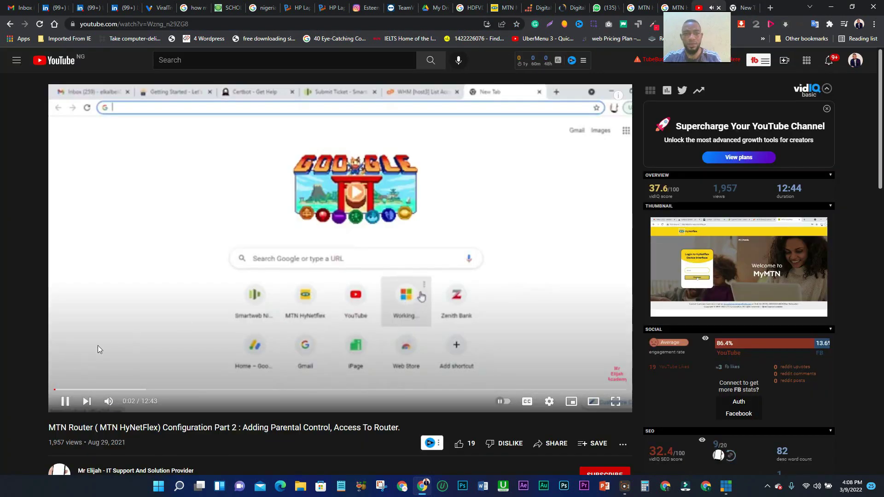
click(744, 9)
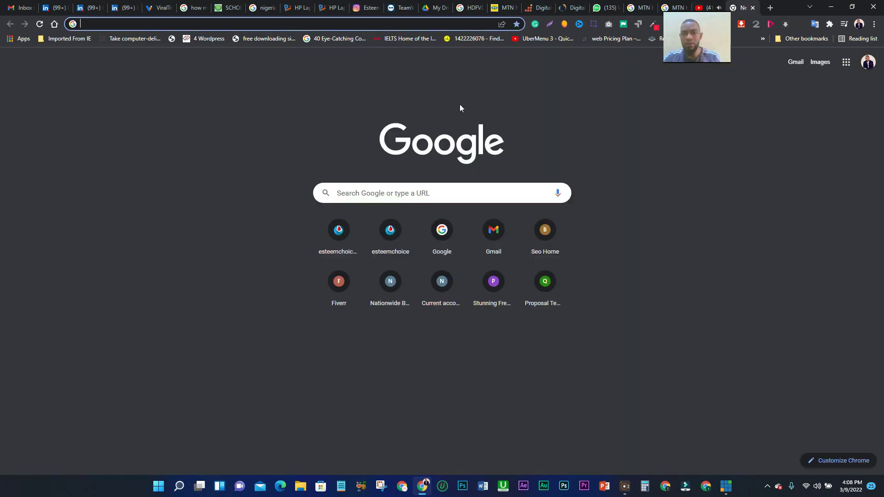
key(ctrl+v)
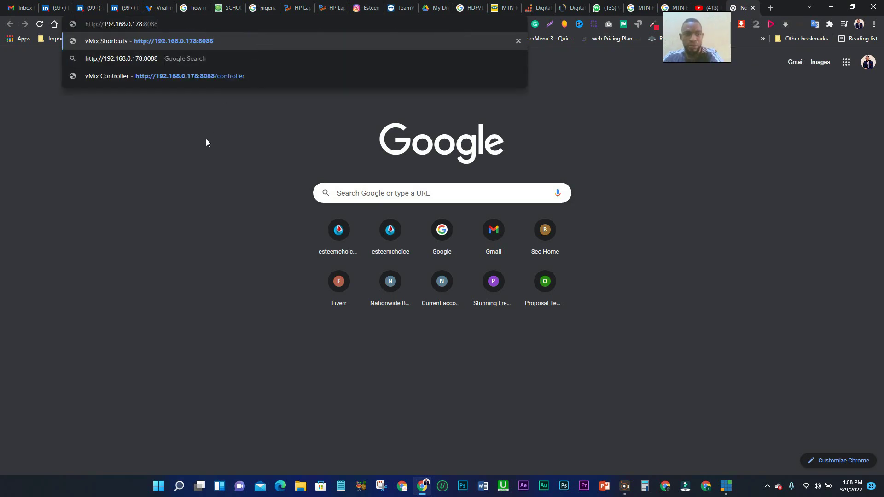
key(Return)
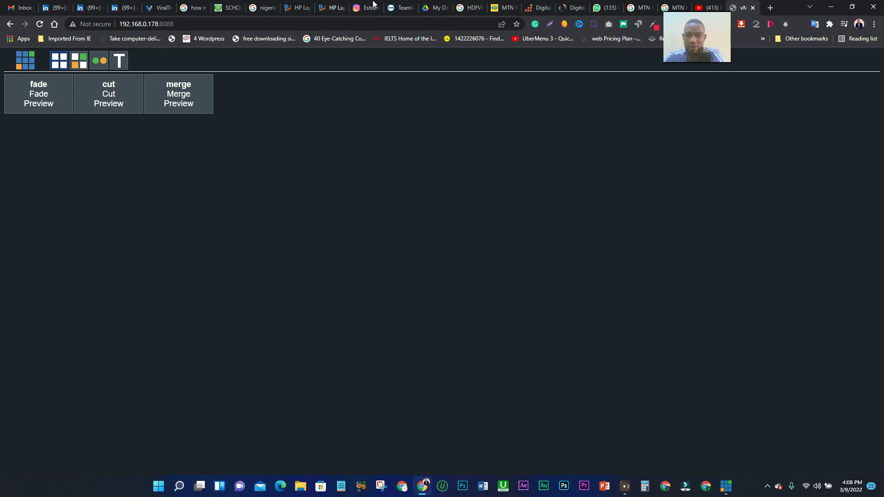
Step: Shrink the browser window so vMix shows behind it, and trigger the merge shortcut from the web page
click(853, 8)
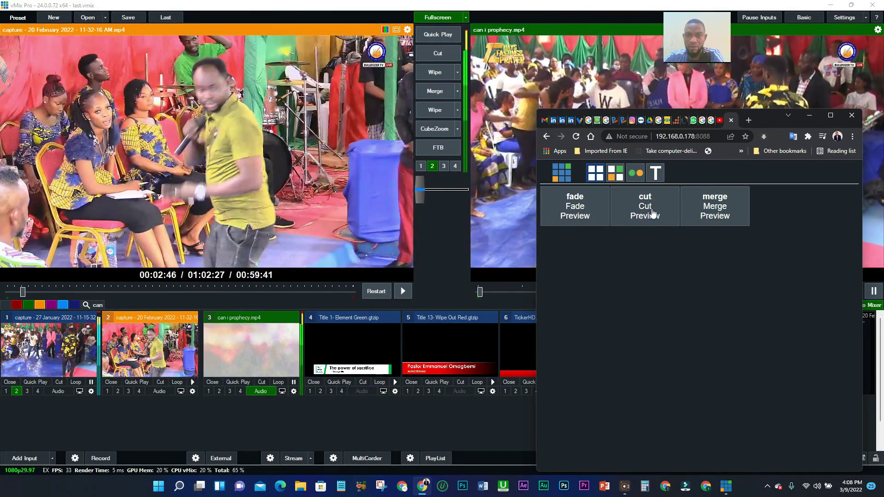
click(692, 212)
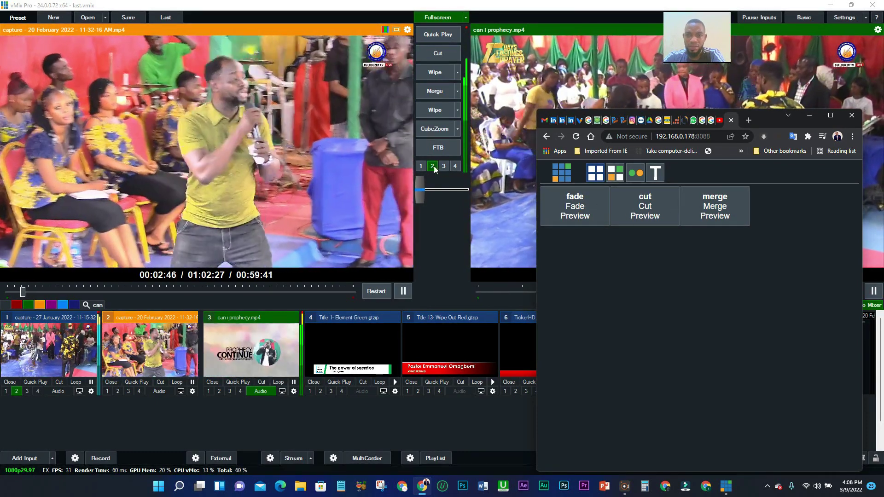
Step: Turn off overlay channel 2 in vMix and bring the web controller window back to the front
click(435, 169)
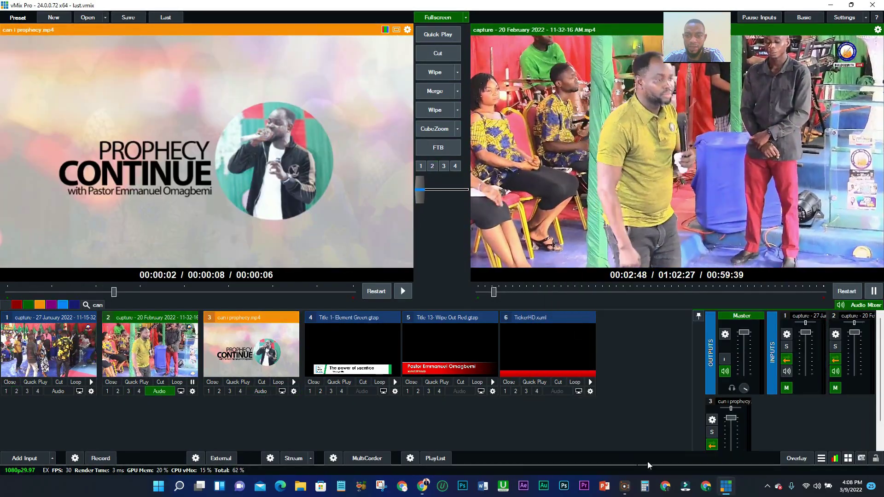
click(727, 487)
click(727, 488)
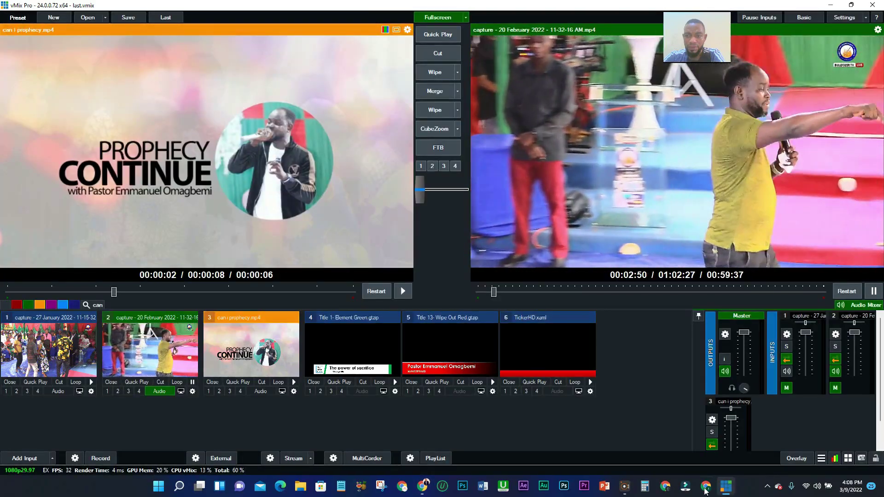
key(alt+Tab)
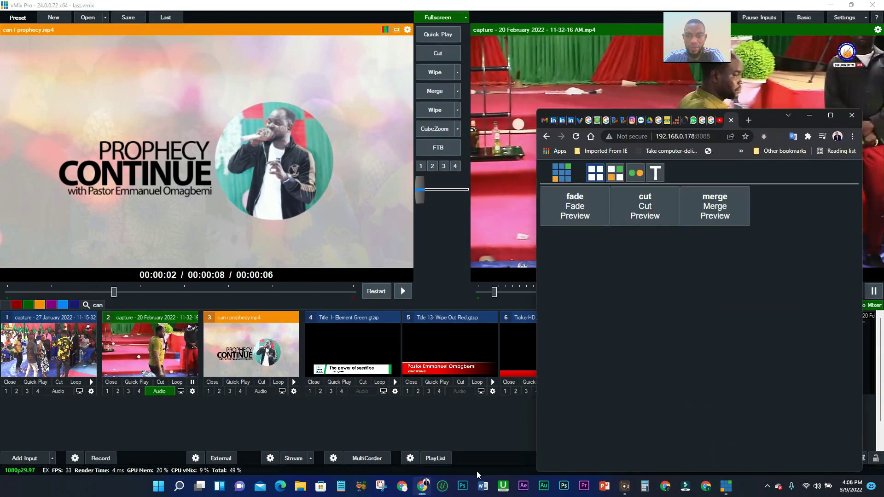
Step: Trigger the cut, fade and merge shortcuts from the web page, and put the 27 January 2022 capture in preview
click(635, 215)
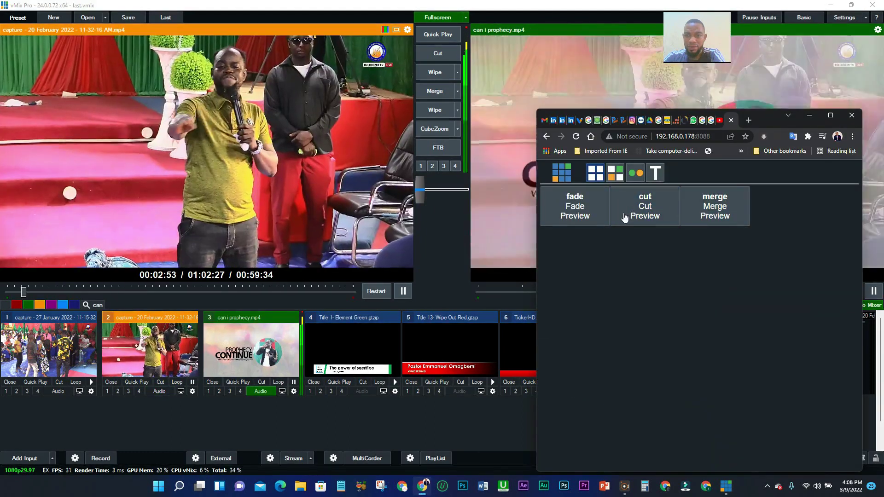
click(575, 203)
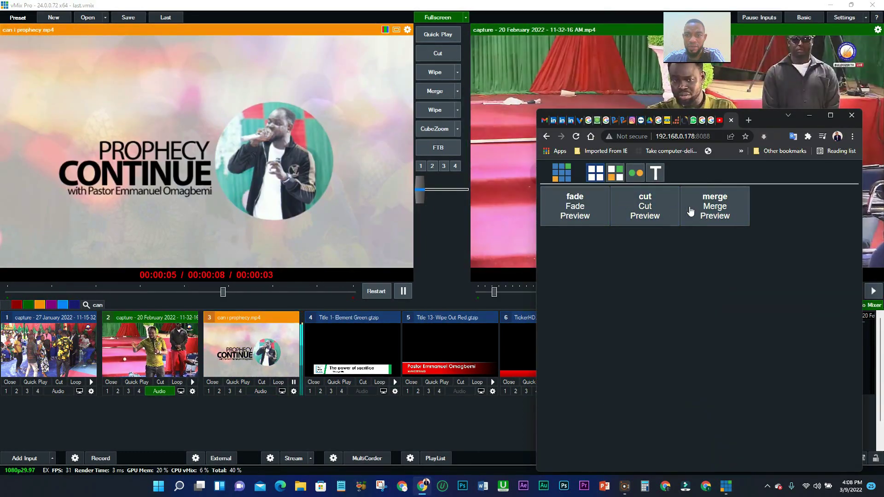
click(641, 203)
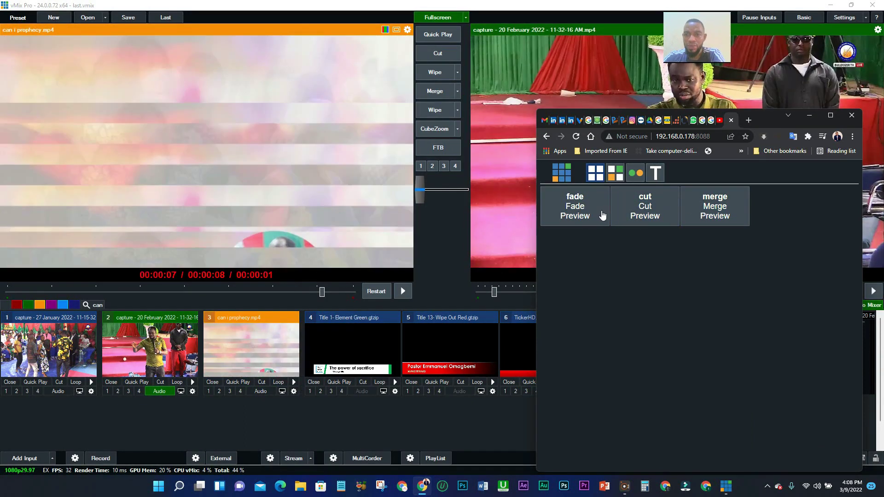
click(606, 213)
click(707, 209)
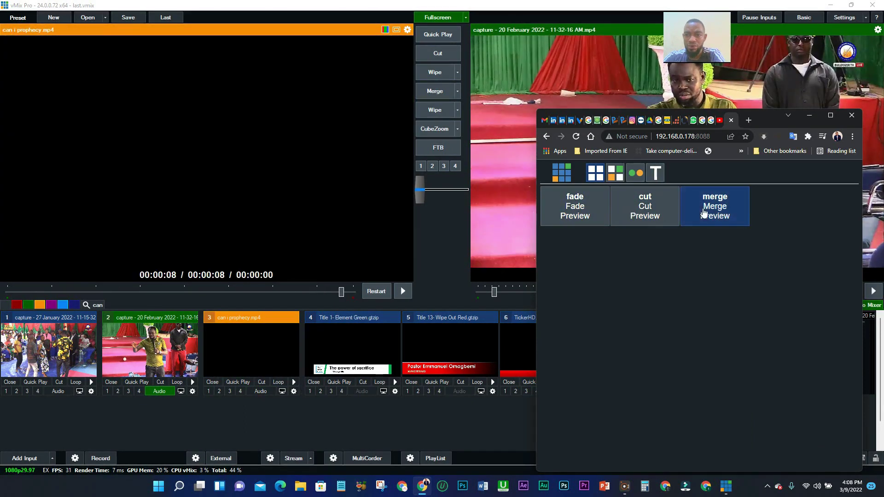
click(598, 211)
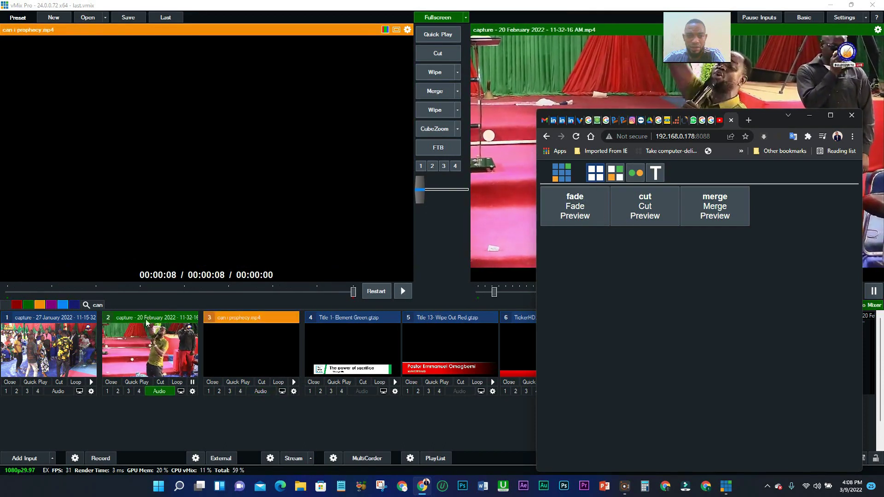
click(66, 351)
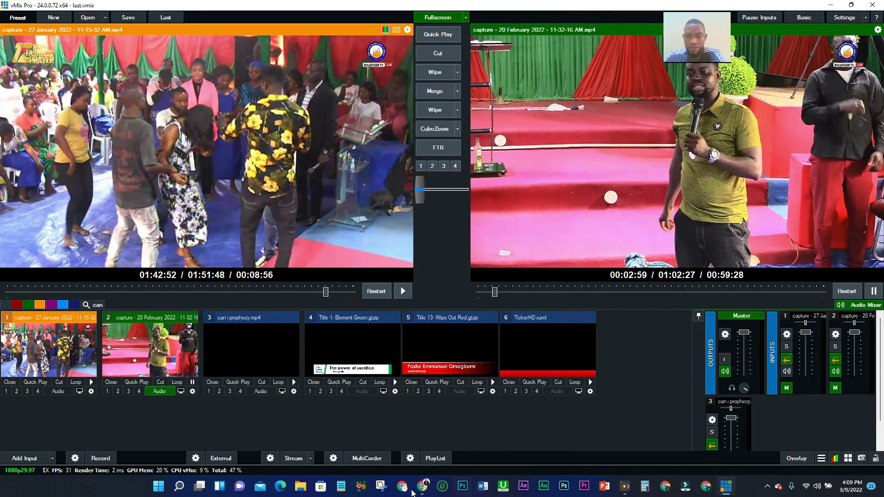
Step: Open the web controller's output and preview grid and switch the output through inputs 1, 2 and 3, ending on input 1
click(423, 488)
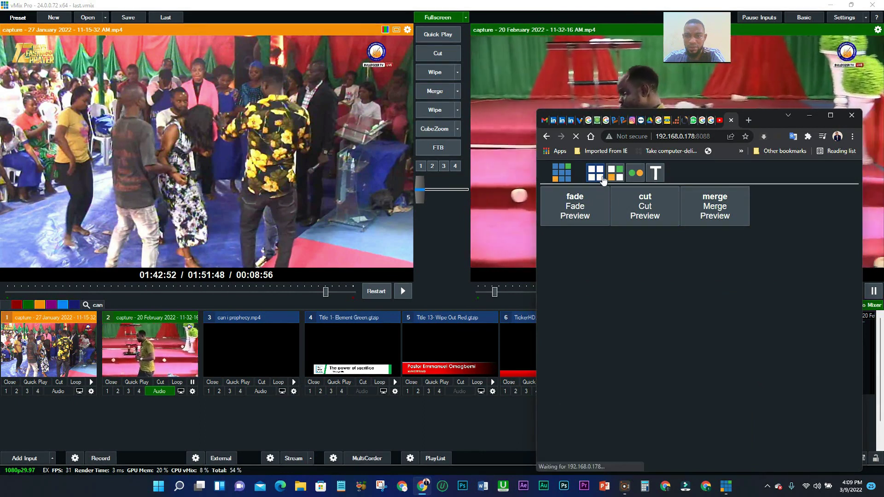
click(616, 175)
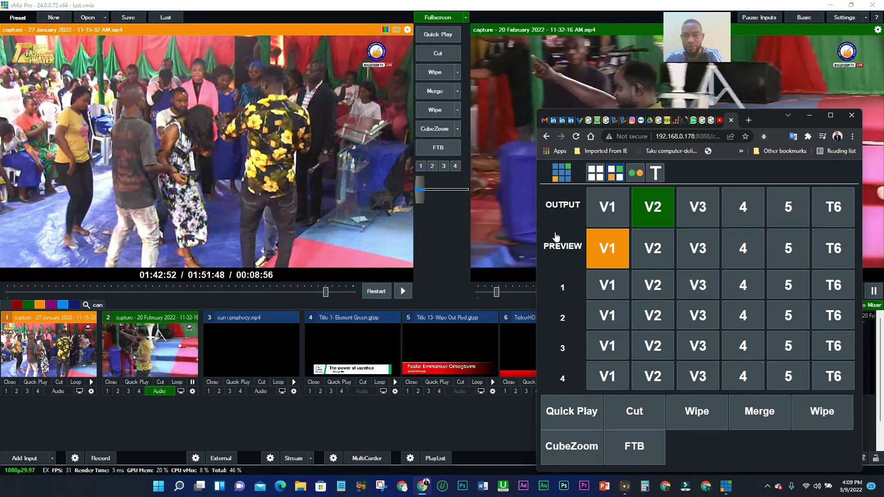
click(611, 212)
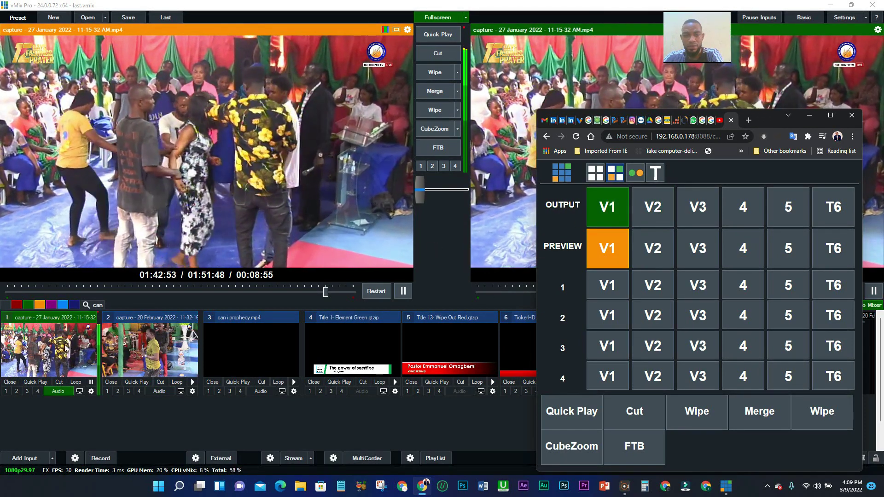
click(650, 211)
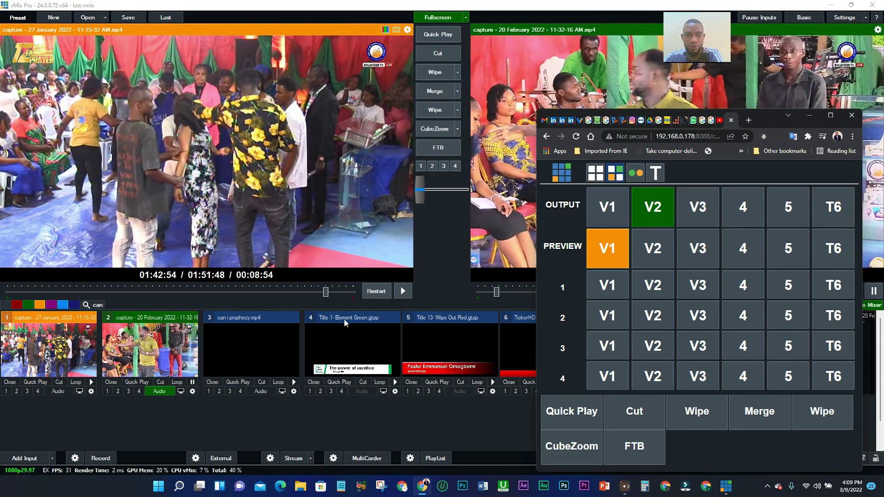
click(690, 220)
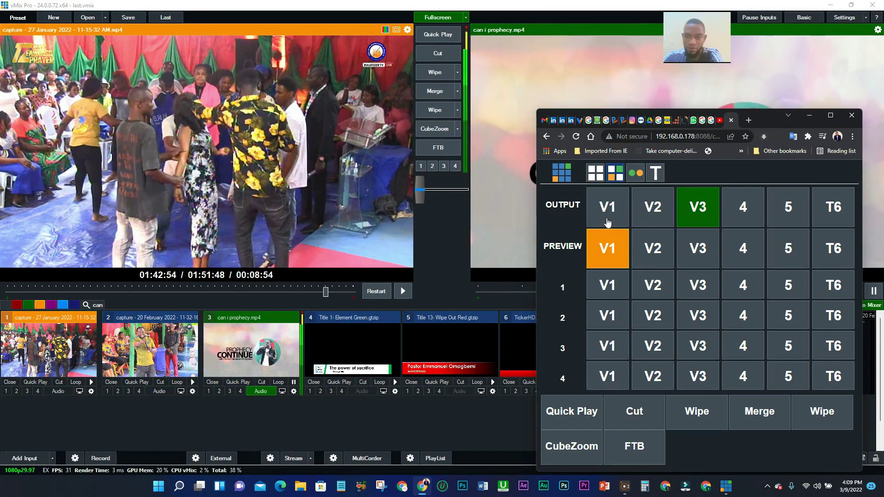
click(608, 223)
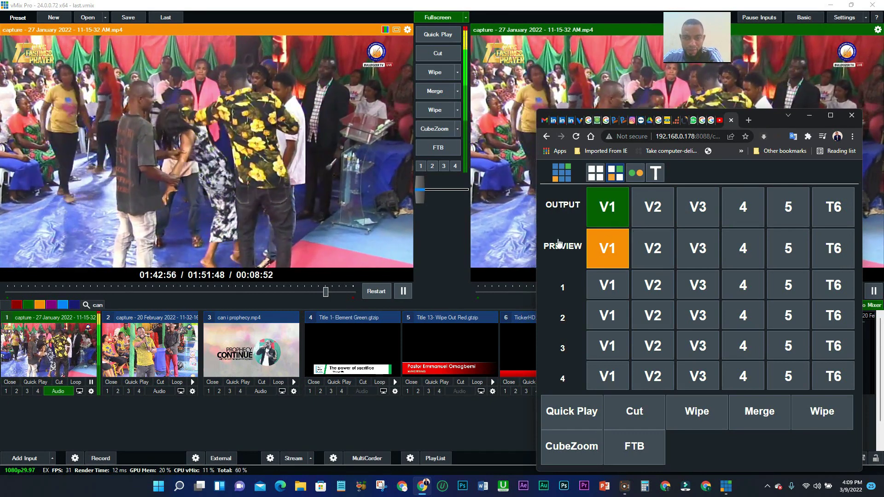
Step: Put input 2 in preview from the web page, turn off input 1's audio in vMix, and return to the web controller
click(643, 251)
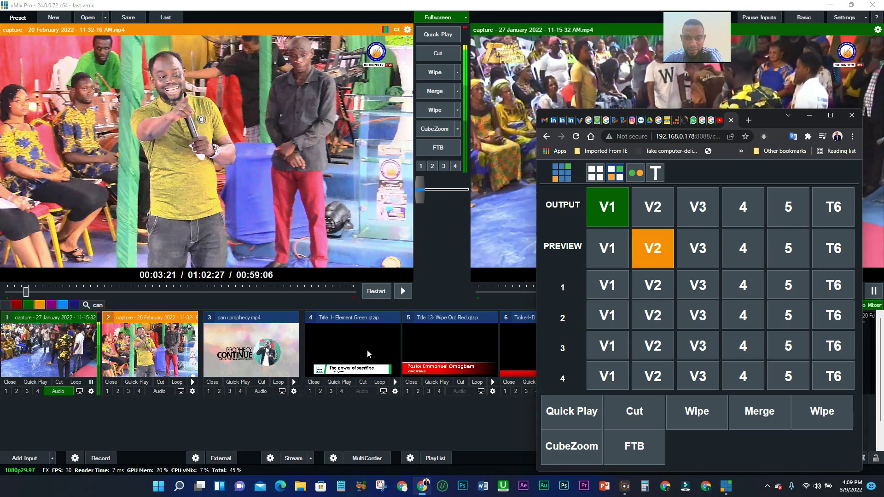
click(69, 392)
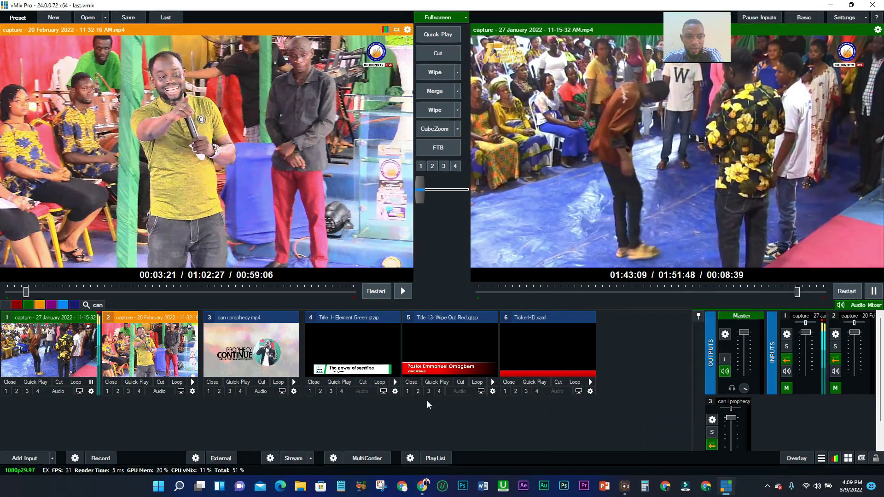
click(427, 489)
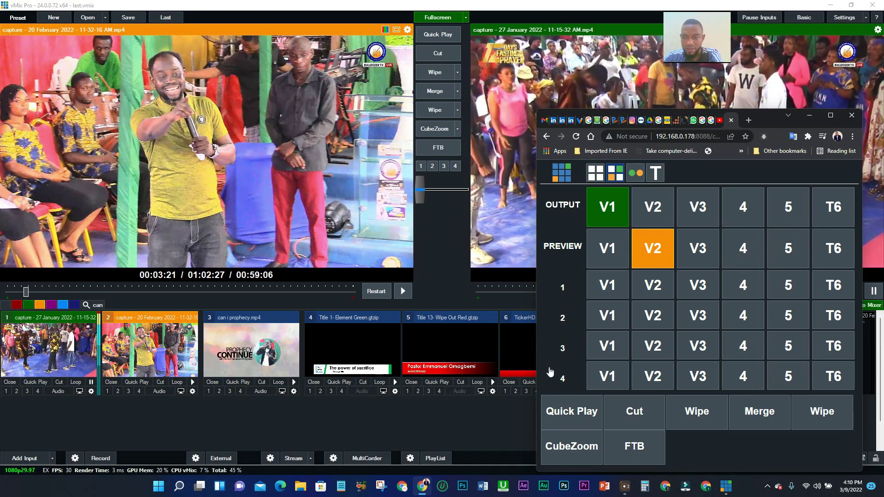
Step: Put TickerHD.xaml in preview in vMix, start playing it, and bring the web controller back to the front
click(513, 317)
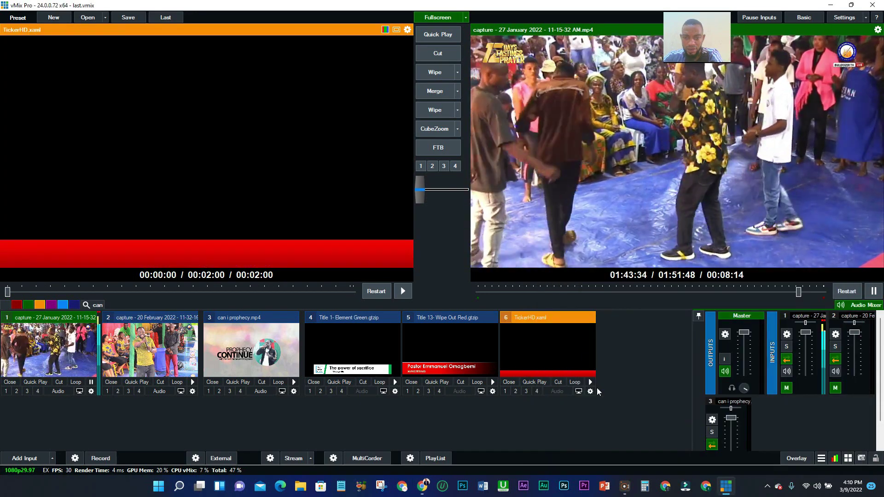
click(591, 383)
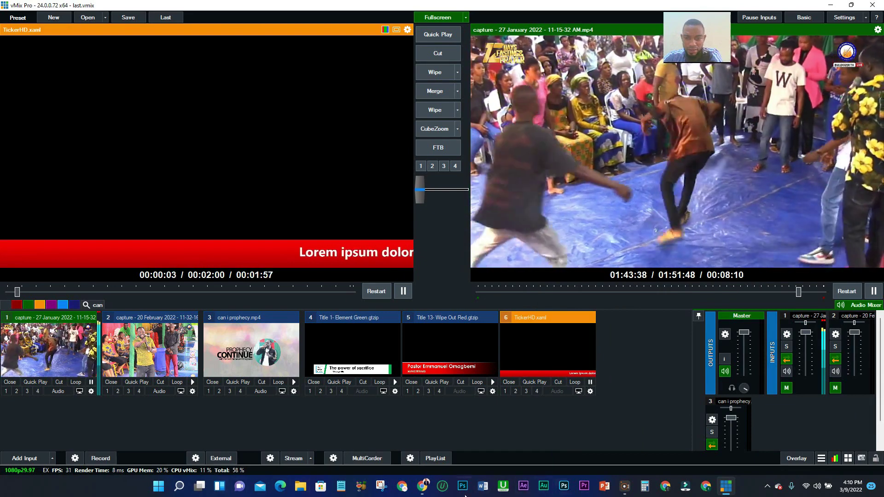
click(441, 486)
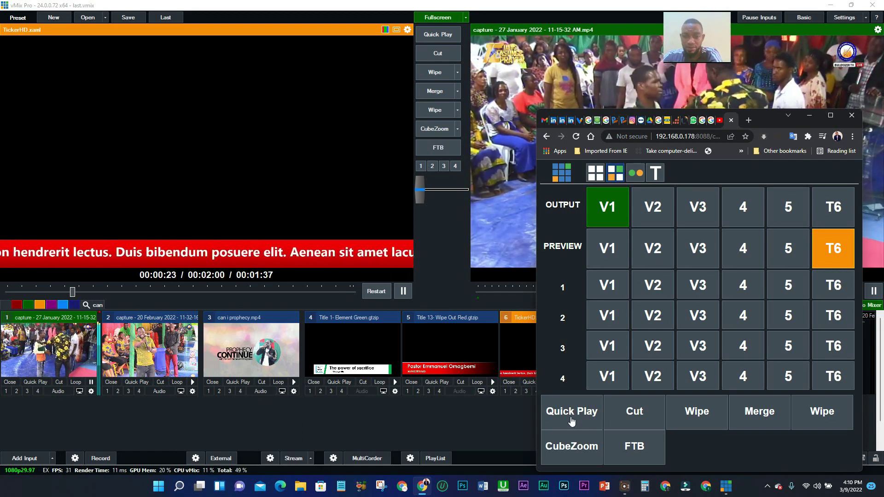
Step: Trigger the Quick Play, Cut and Wipe transitions from the web page between input 1 and the ticker
click(590, 418)
click(631, 417)
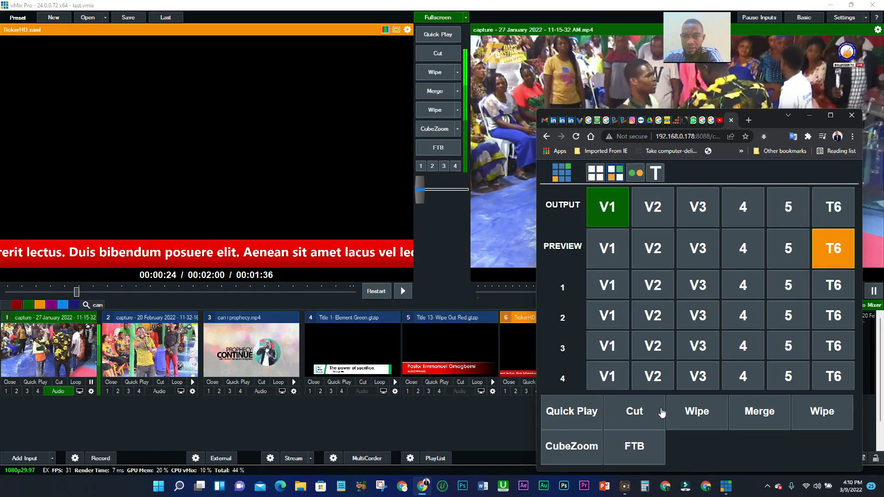
click(691, 412)
Step: In vMix, return the 27 January 2022 capture to the output, turn off its audio, and bring back the web controller
click(150, 350)
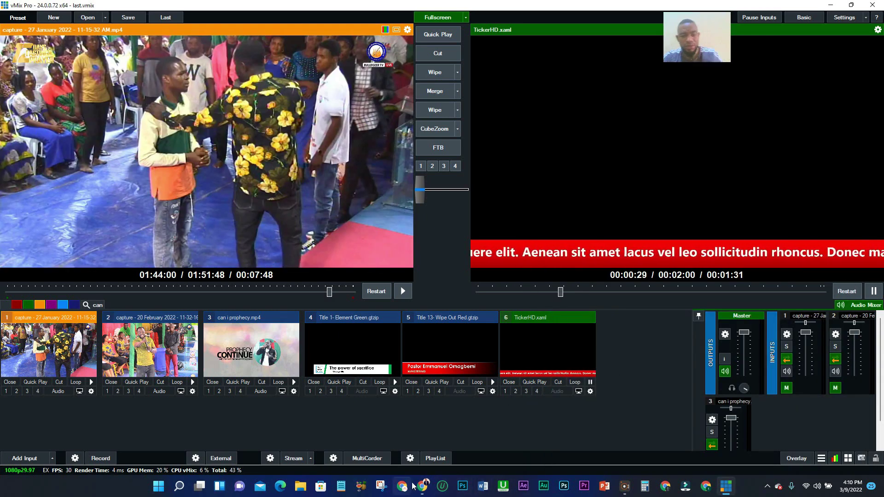
key(space)
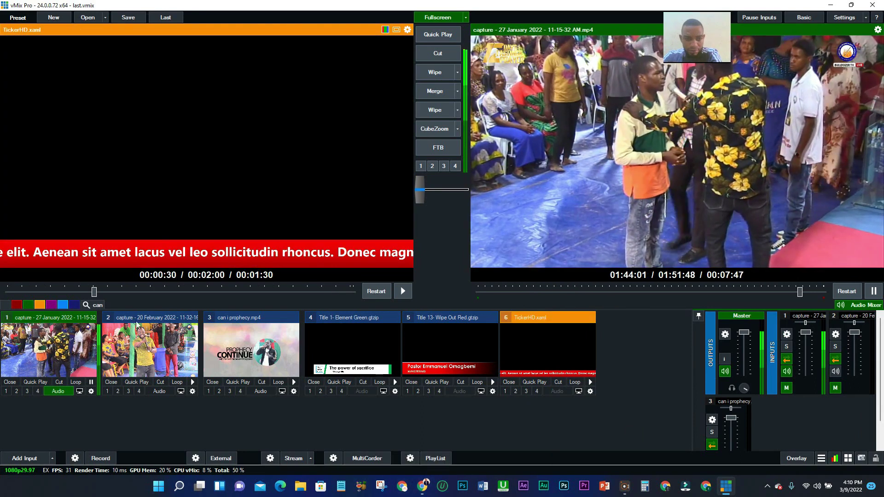
click(69, 391)
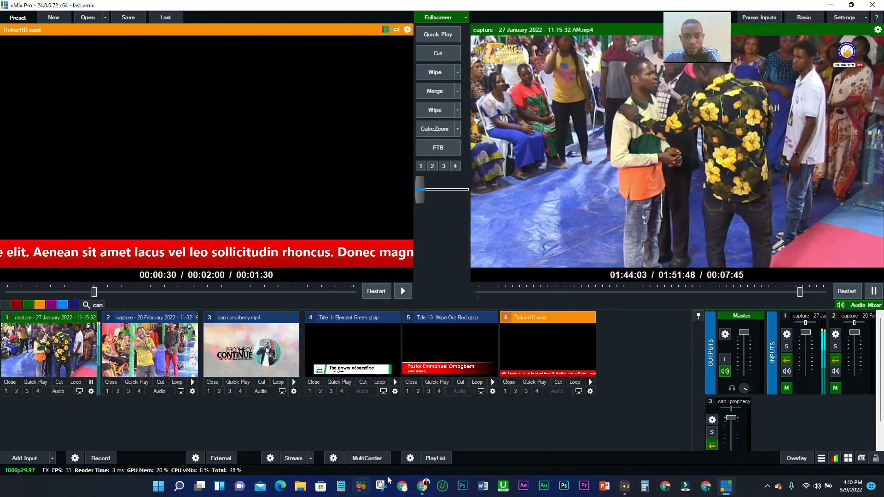
click(425, 486)
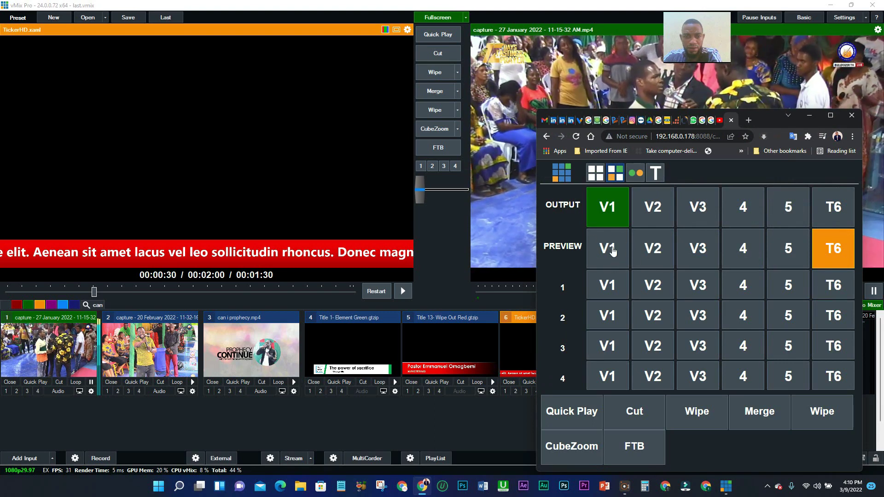
Step: Cycle the preview back and forth through the six inputs from the web page, ending on input 1
click(612, 251)
click(661, 251)
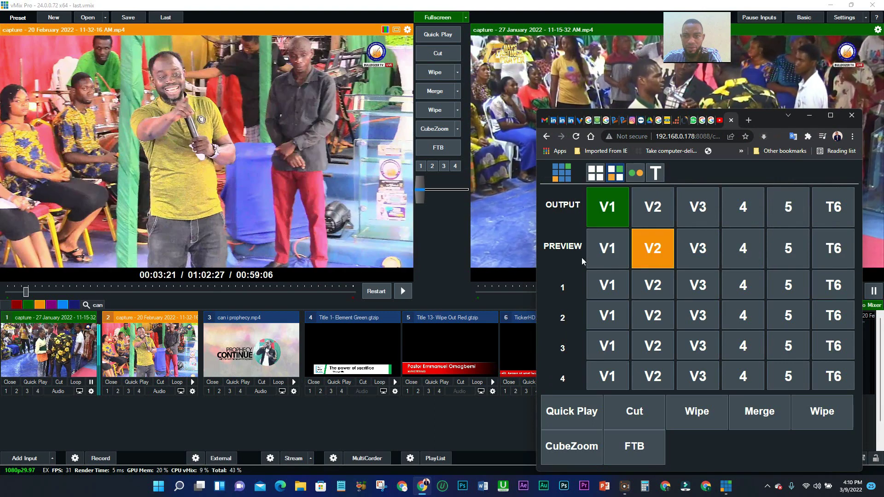
click(712, 257)
click(743, 249)
click(789, 250)
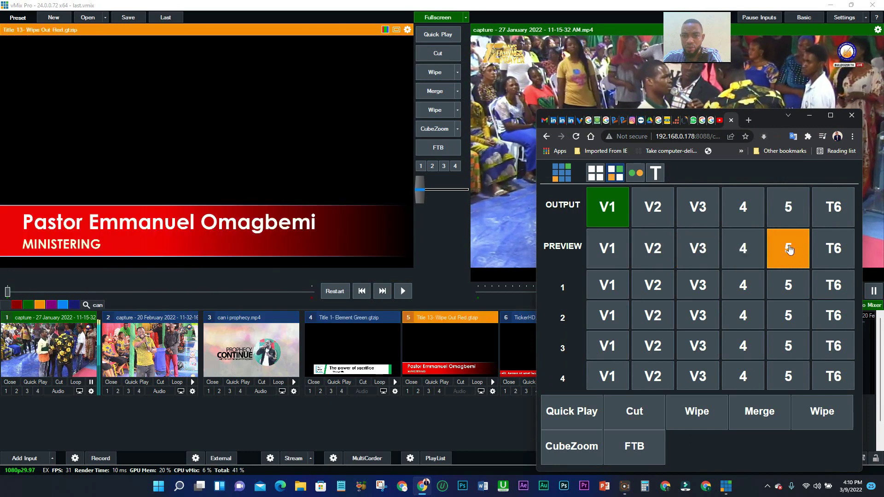
click(832, 258)
click(791, 250)
click(698, 251)
click(600, 254)
click(697, 249)
click(743, 248)
click(789, 248)
click(834, 249)
click(608, 248)
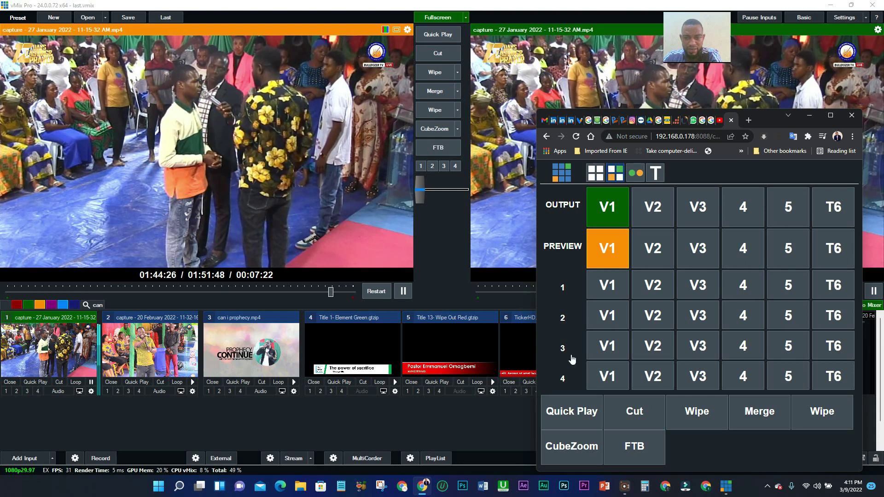
Step: Show title input 4 on overlay channel 1 from the web page and move the browser window clear of the output view
click(617, 290)
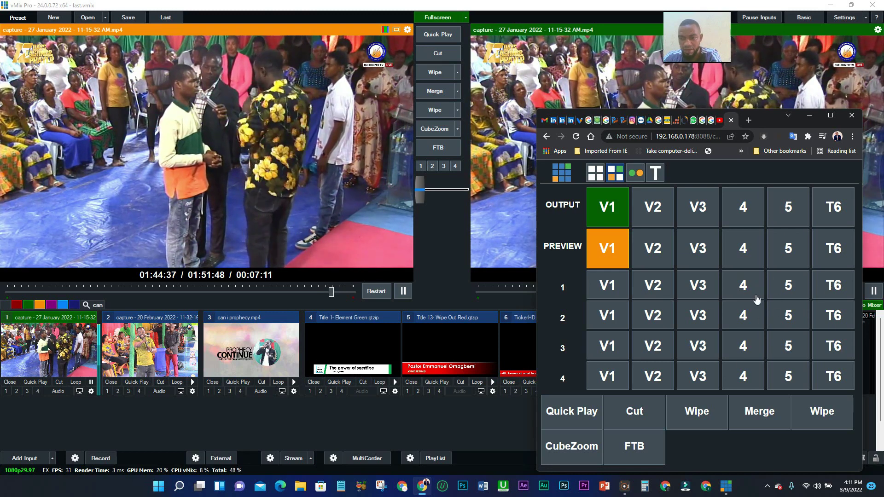
click(744, 288)
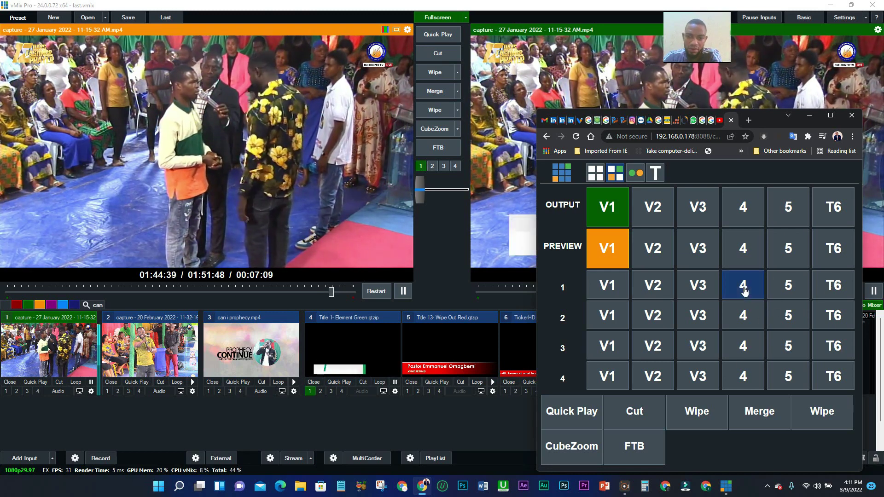
drag(753, 123, 237, 71)
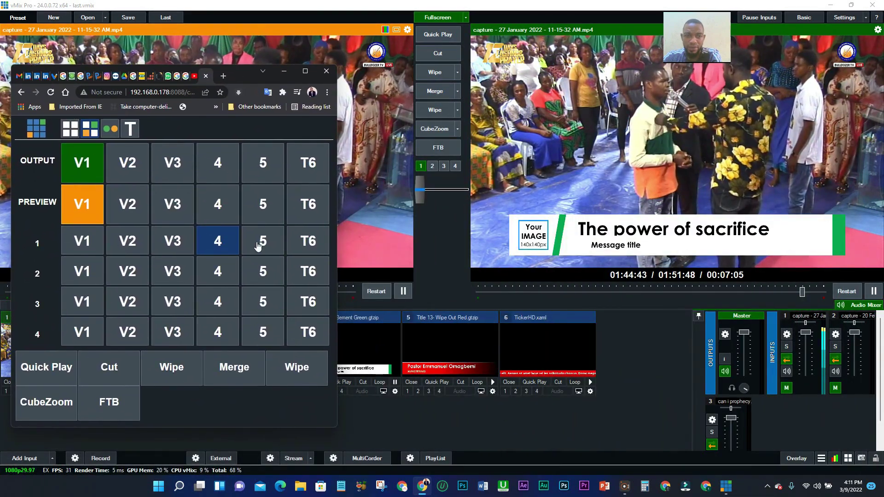
Step: Alternate overlay channel 1 between title input 5 and ticker input 6 from the web page, ending on title input 4
click(261, 244)
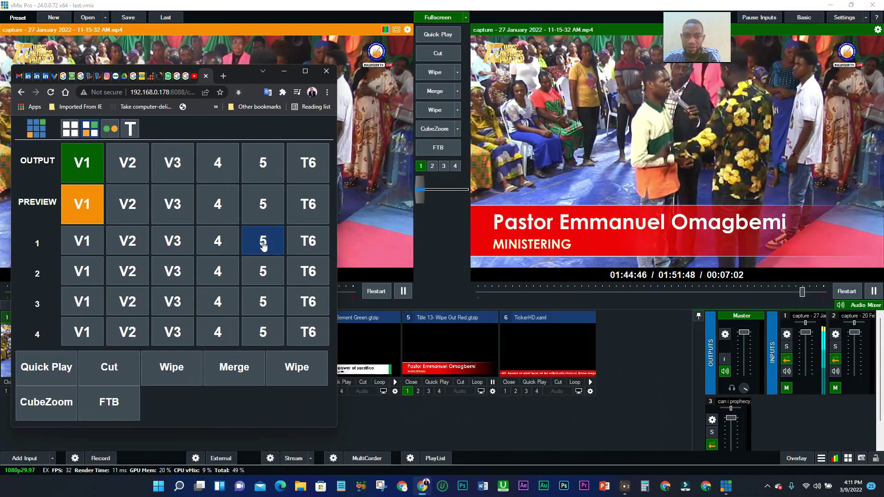
click(303, 243)
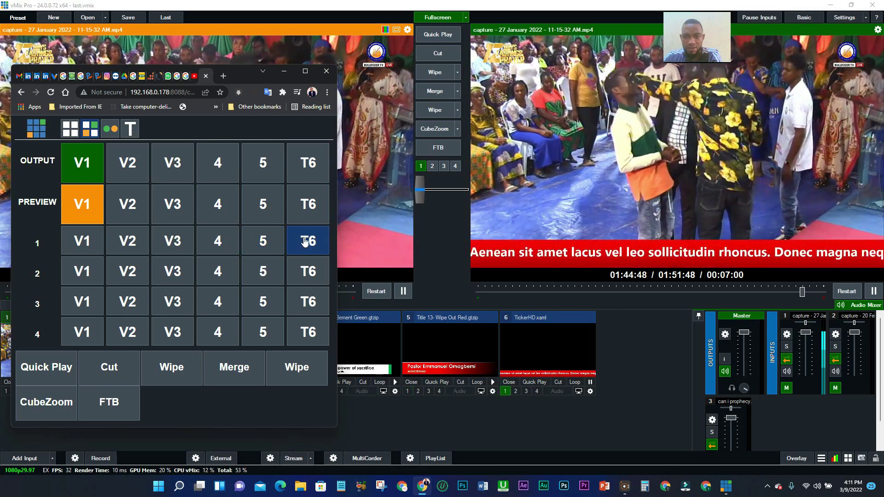
click(263, 241)
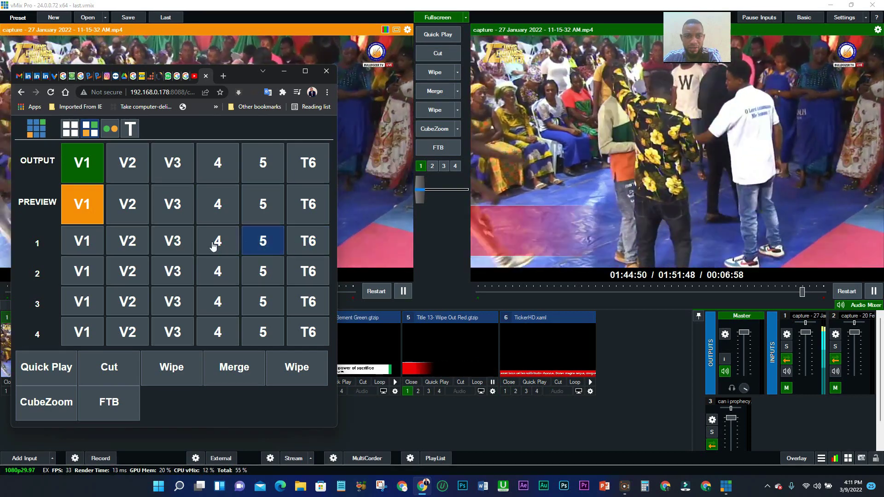
click(300, 245)
click(262, 242)
click(226, 244)
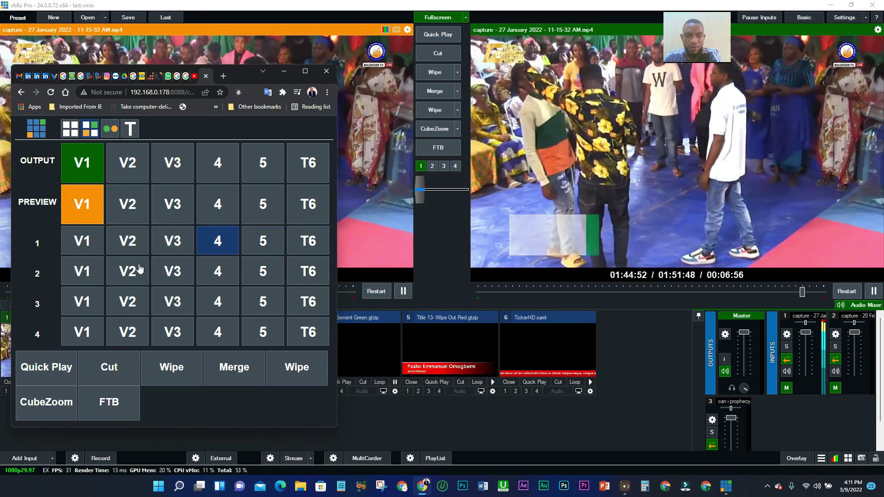
Step: Show inputs 4, 5 and 6 one after another on overlay channel 2 from the web page
click(220, 272)
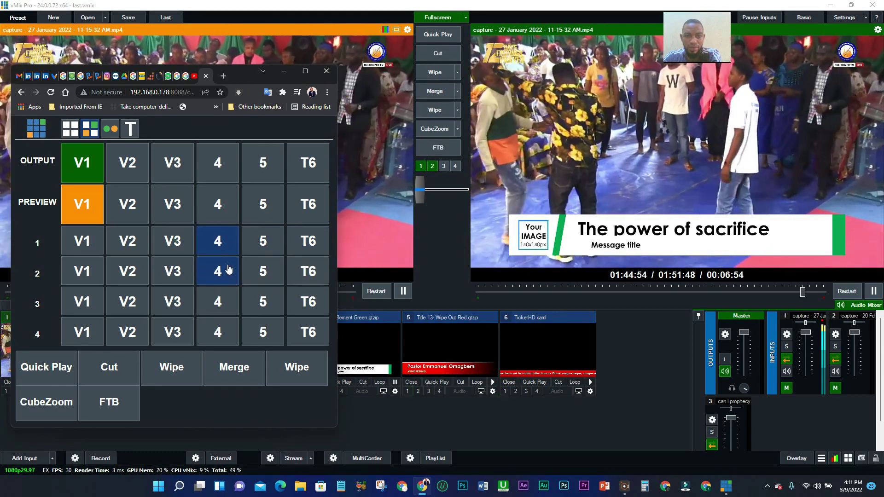
click(263, 272)
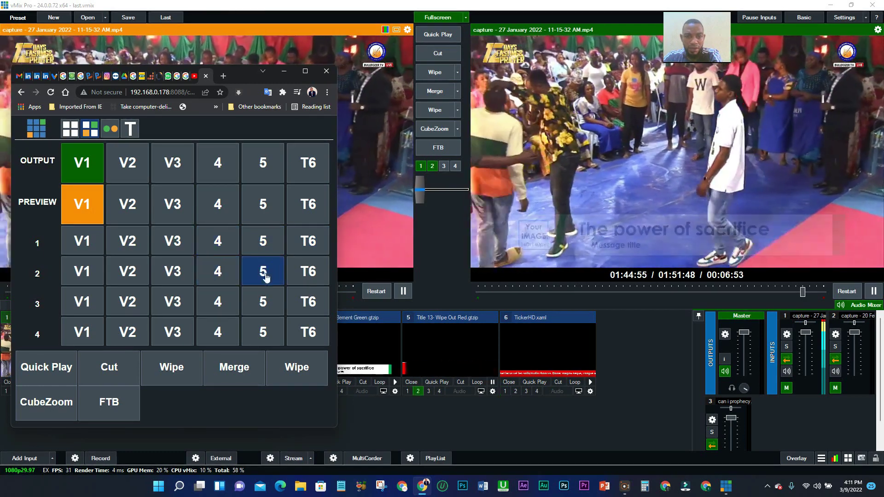
click(303, 276)
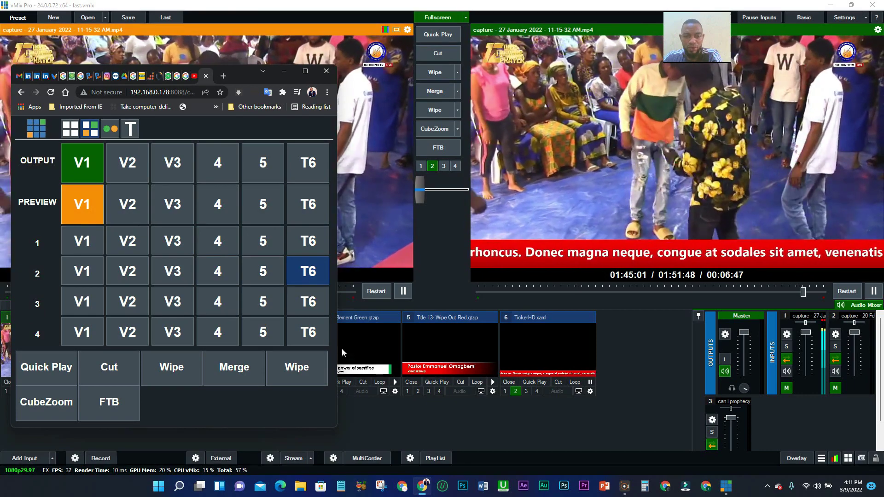
Step: In vMix, put inputs 5, 6 and 4 in turn on overlay channel 1, and bring the web controller back to the front
click(410, 391)
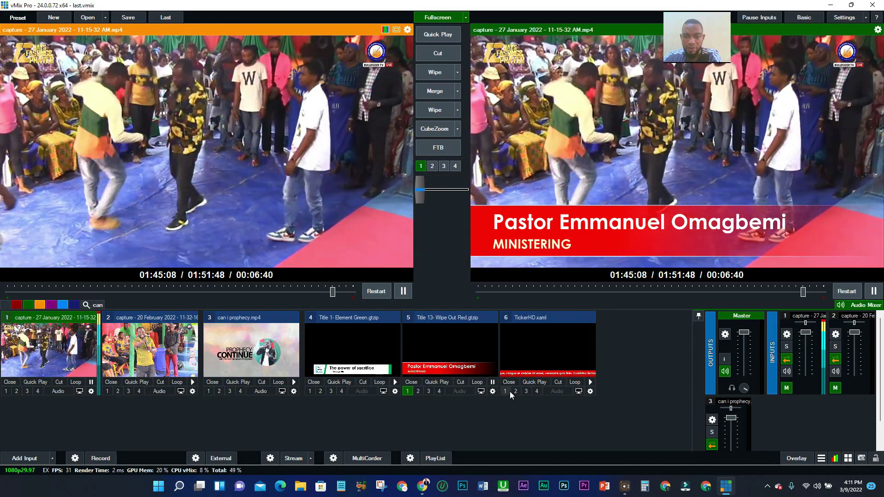
click(505, 391)
click(311, 391)
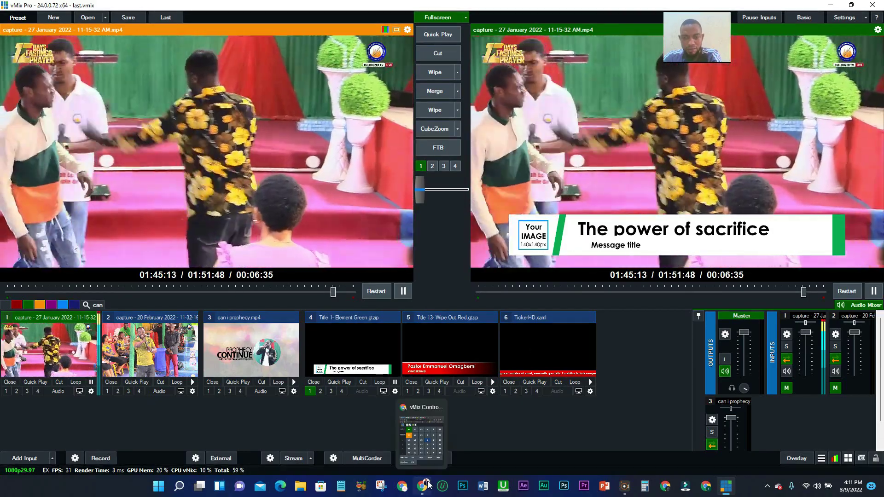
mouse_move(427, 488)
click(420, 405)
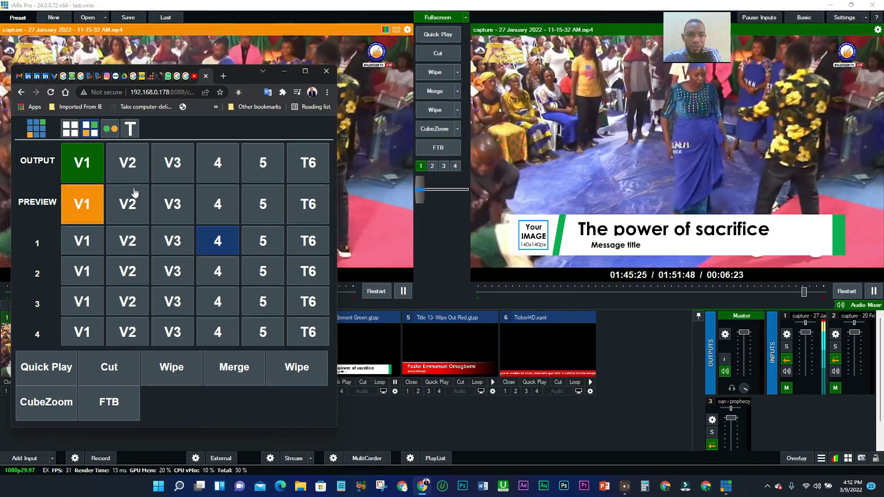
Step: Switch the output to input 2 from the web page and turn off overlay channel 1 in vMix
click(137, 174)
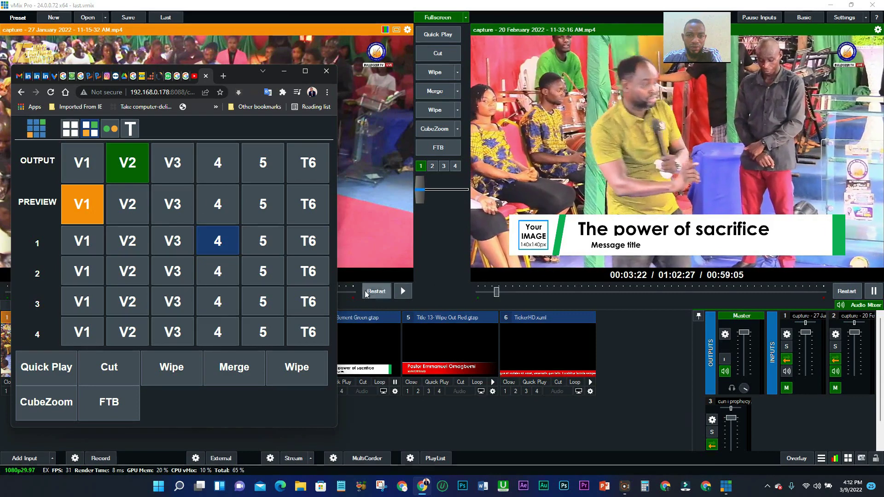
click(413, 171)
click(420, 165)
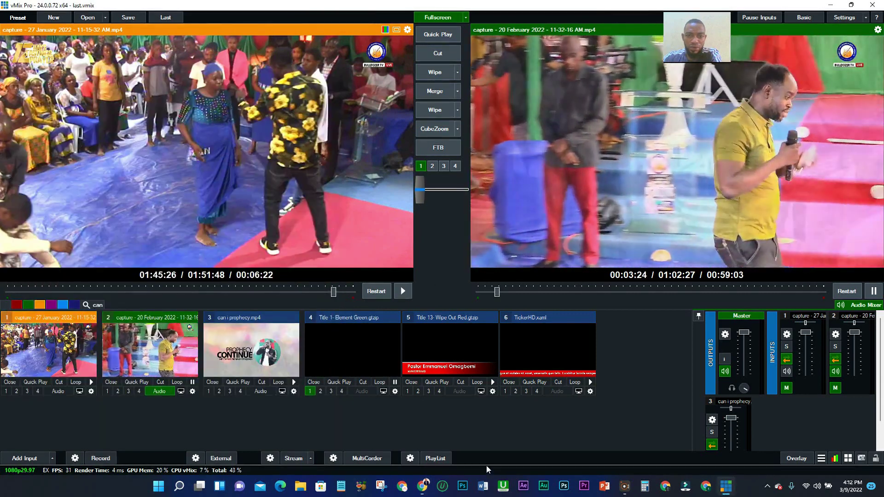
Step: Switch to the browser and copy the web controller page's address
click(422, 487)
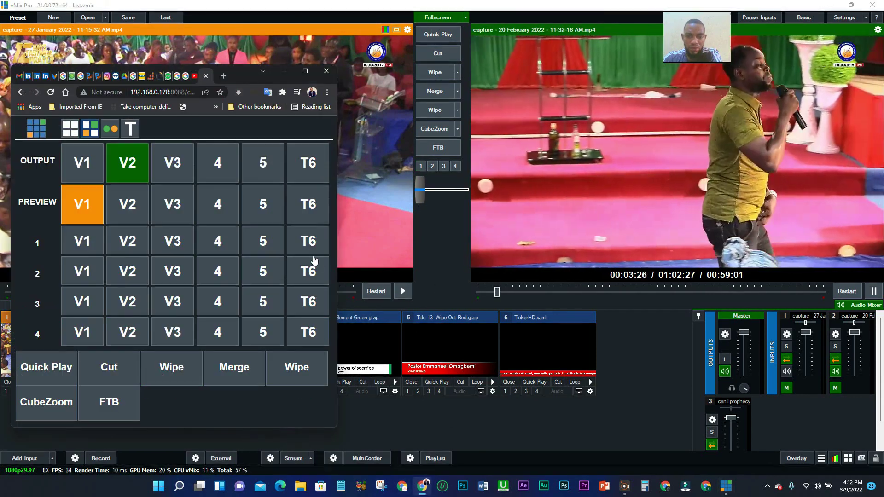
click(177, 92)
right_click(178, 94)
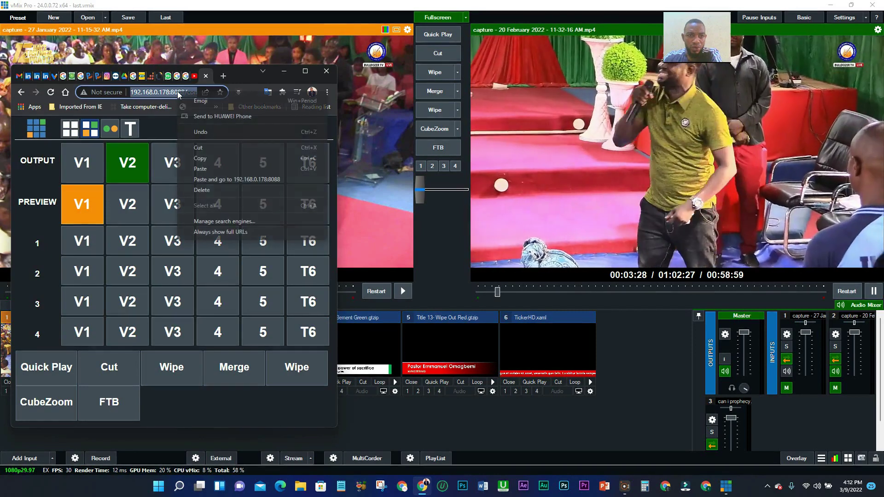
click(217, 159)
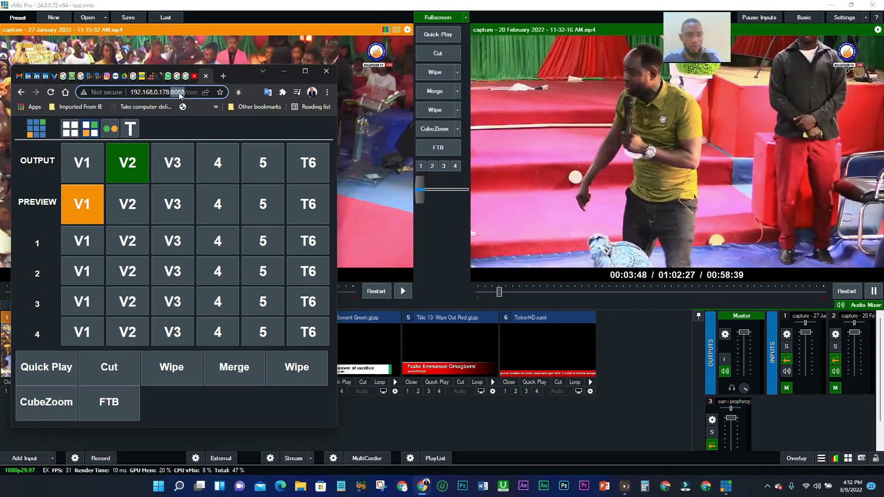
Step: Share the controller page from the browser to the HUAWEI Phone with Send to your devices
click(179, 92)
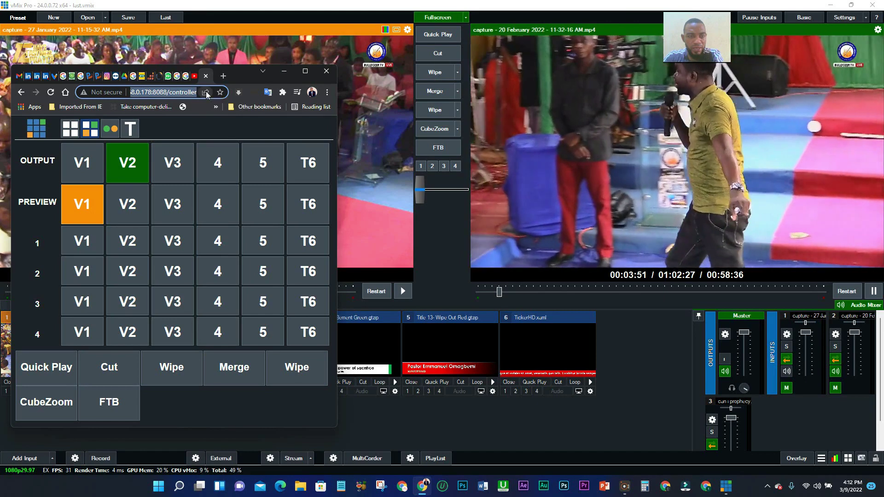
click(206, 92)
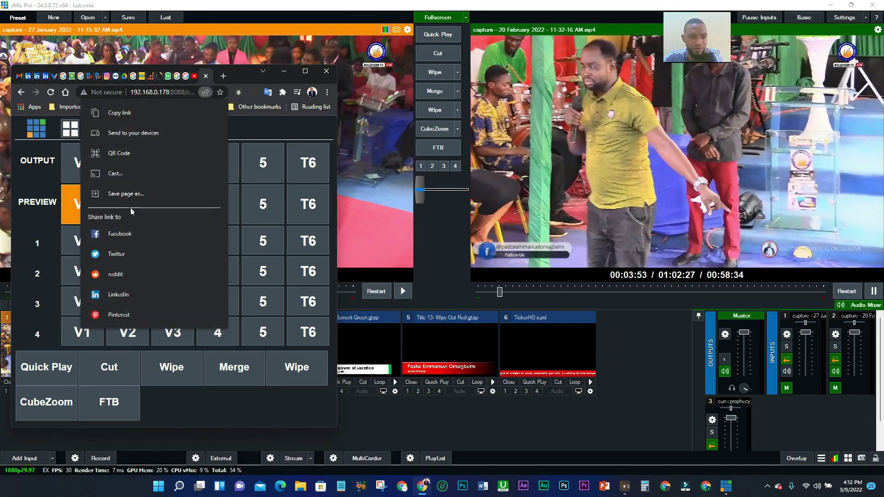
click(135, 133)
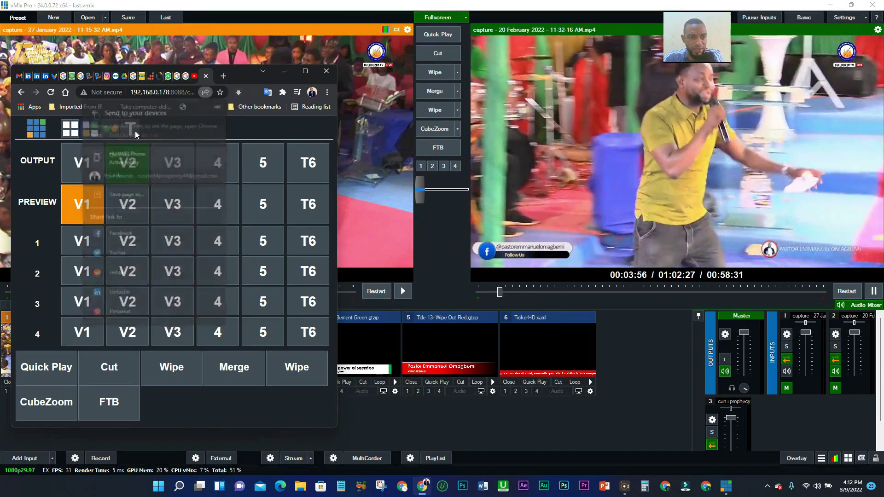
click(128, 156)
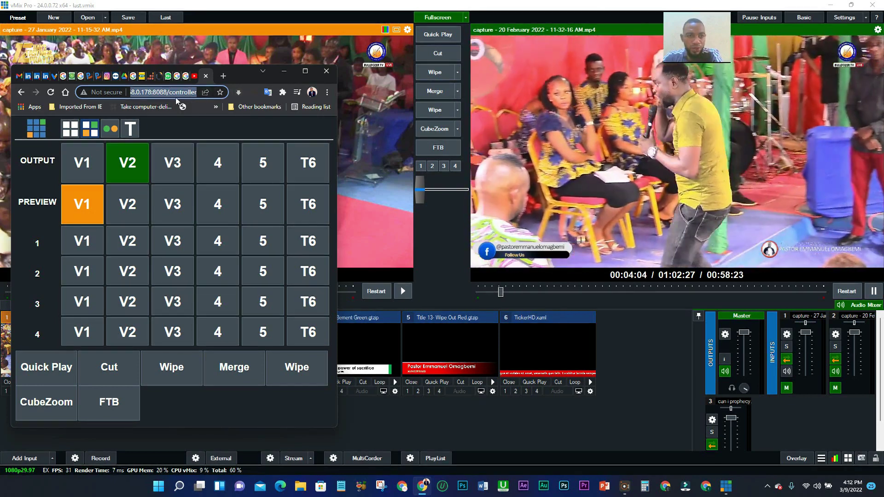
Step: Copy the controller page's link and send it to a contact's chat in WhatsApp Web
click(205, 92)
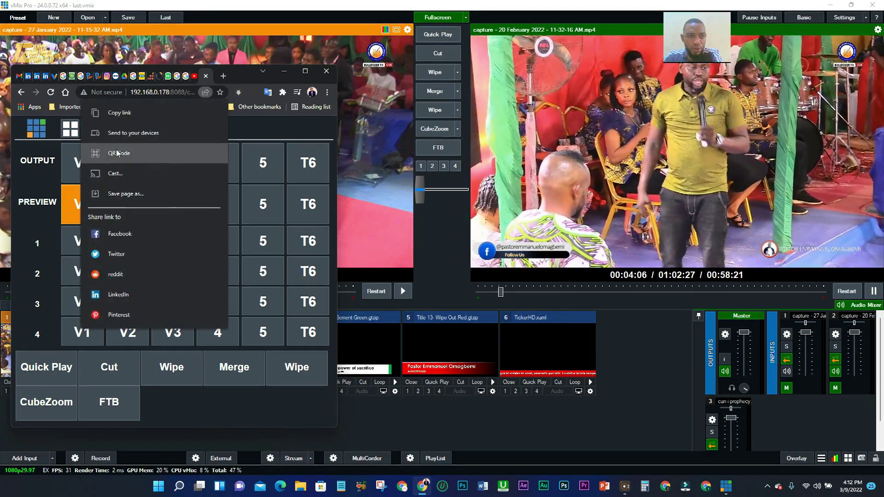
click(121, 113)
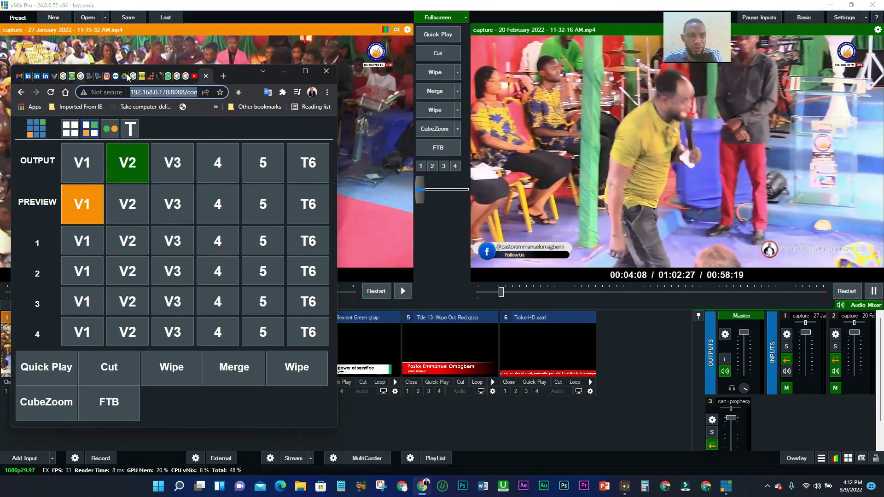
click(159, 76)
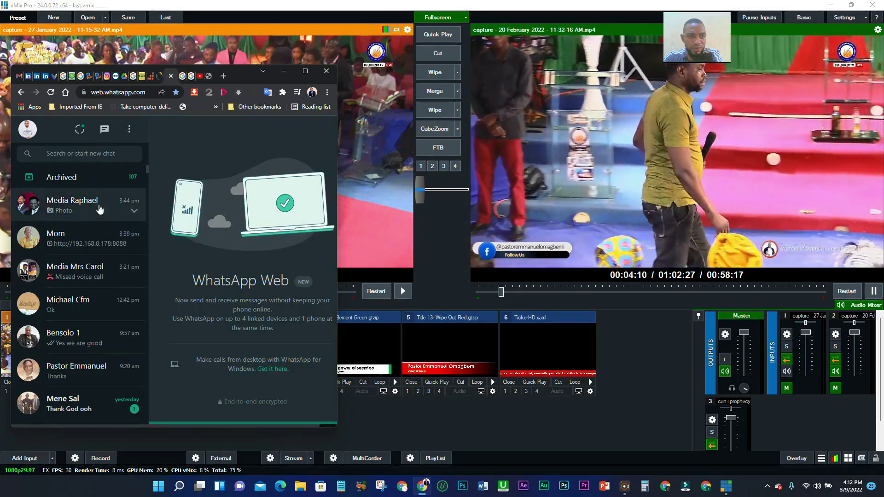
click(72, 237)
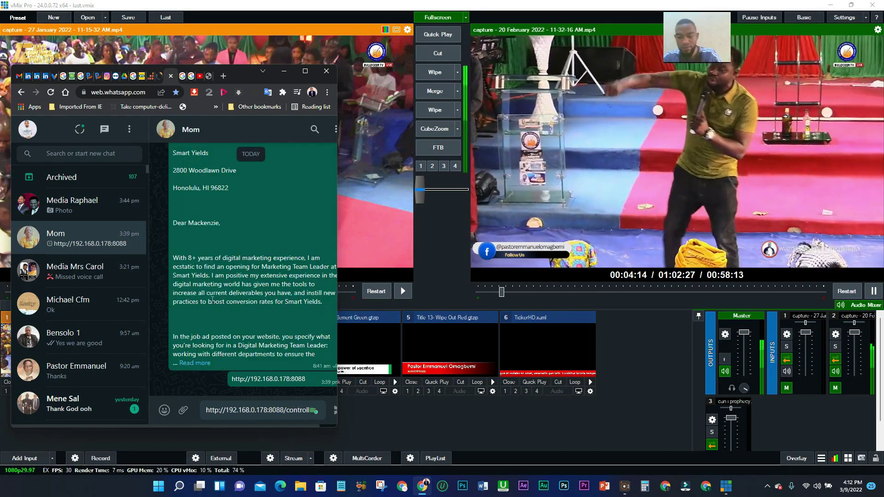
key(Return)
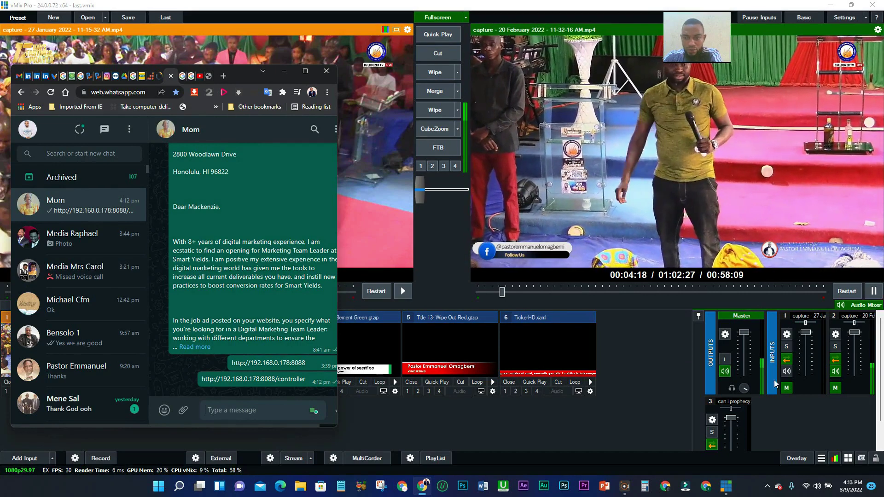
Step: Lower the volume of input 2 in vMix's audio mixer, then bring the browser back to the front
drag(851, 348, 855, 373)
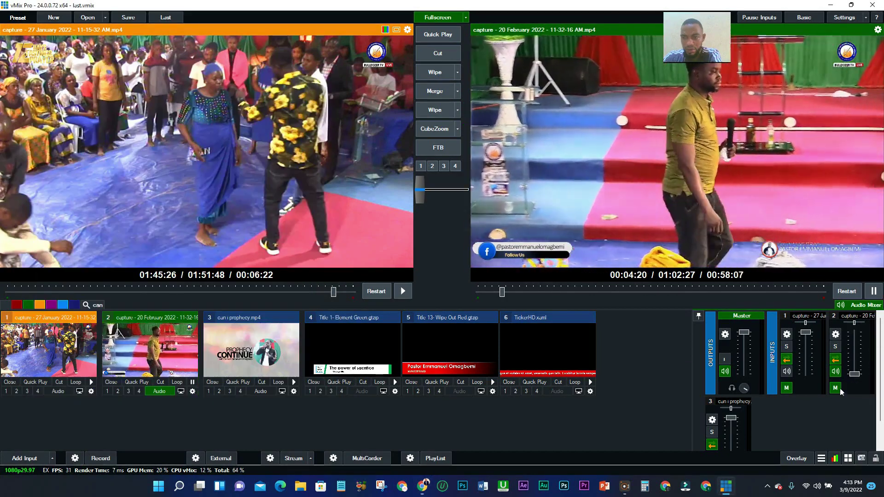
click(423, 485)
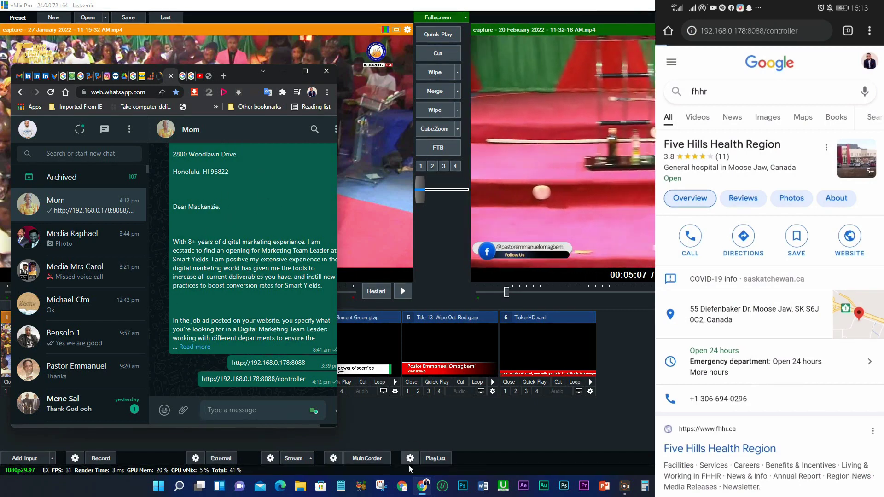
click(423, 487)
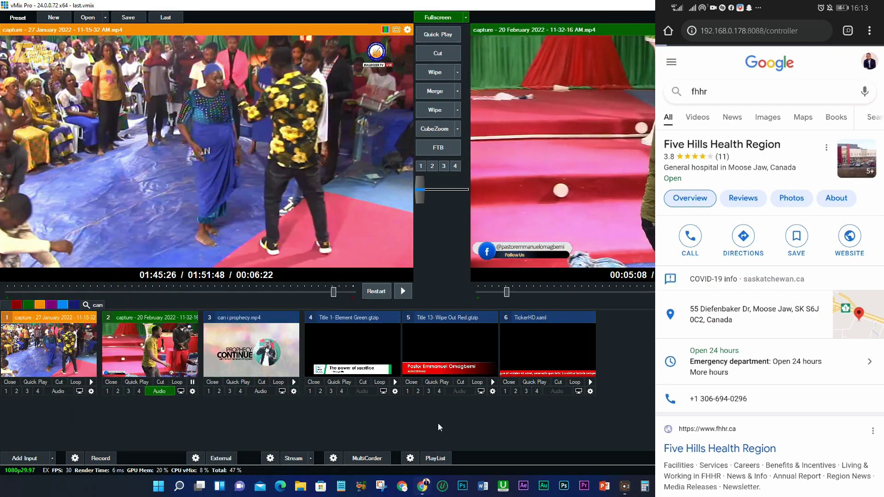
click(424, 490)
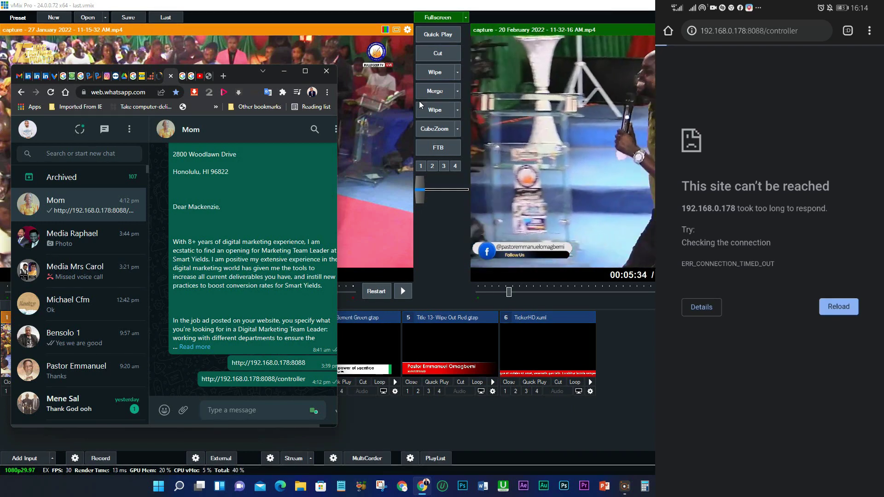
Step: Reload the controller page on the phone and pull down the phone's notification shade
click(822, 306)
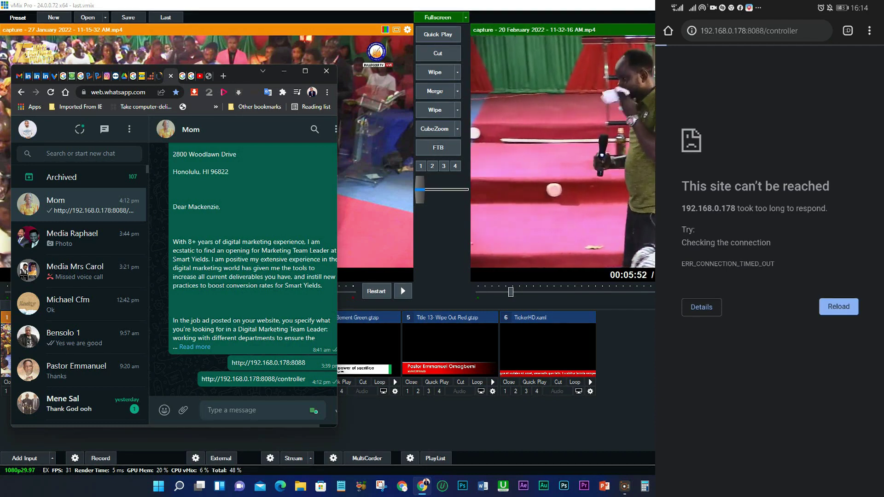
drag(804, 4, 803, 322)
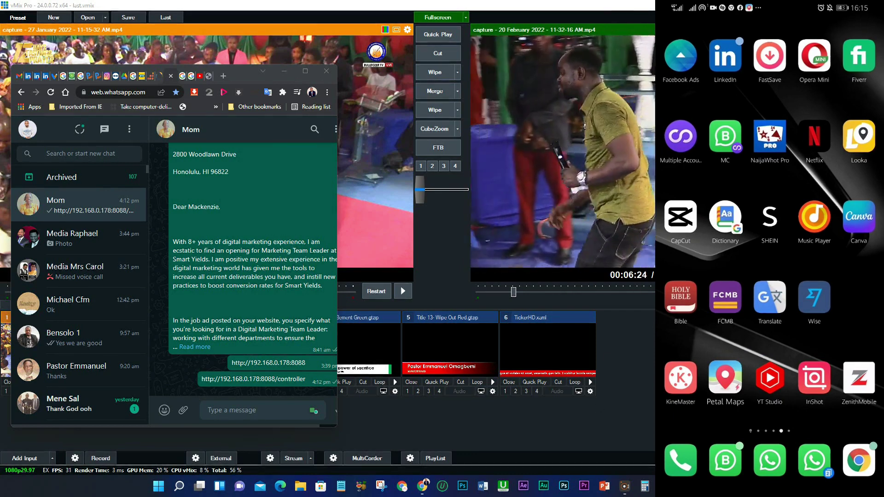
Step: Return to vMix, check the Web Controller settings and its website address, and close the settings
key(alt+Tab)
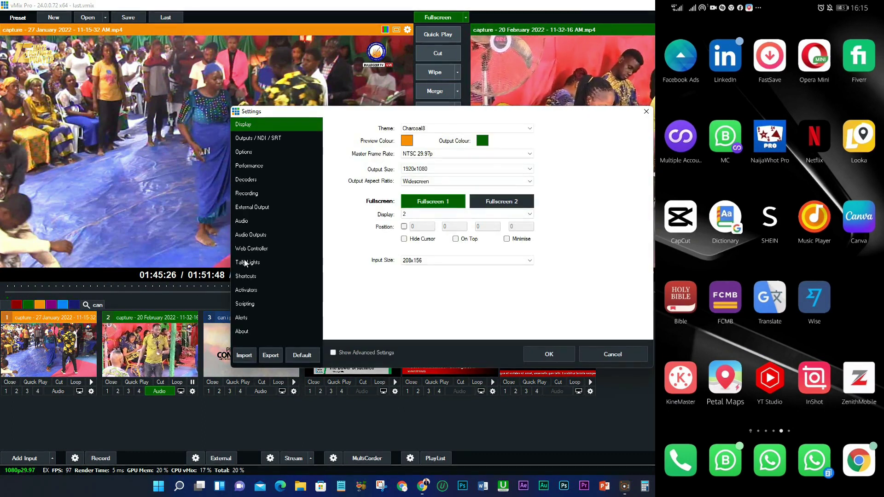
click(251, 249)
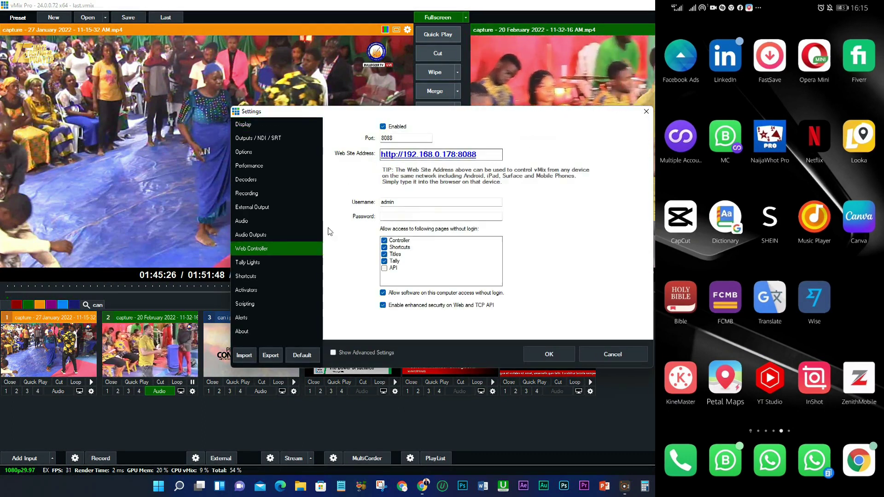
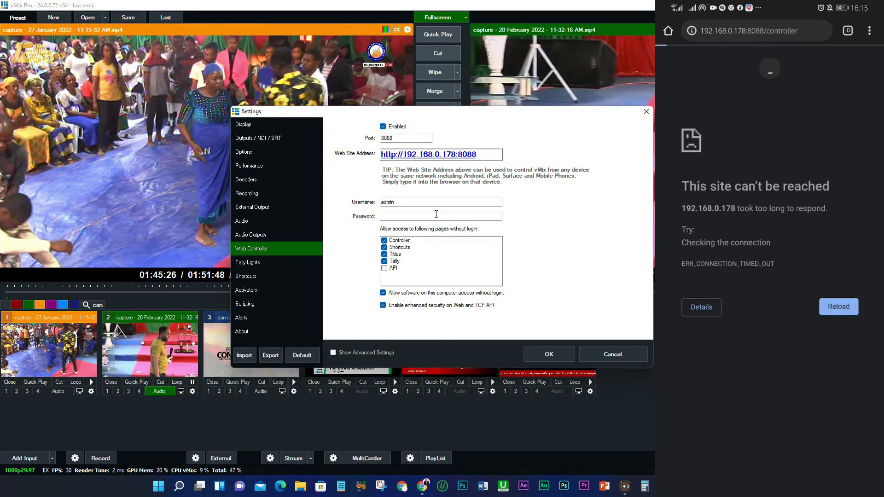
click(545, 353)
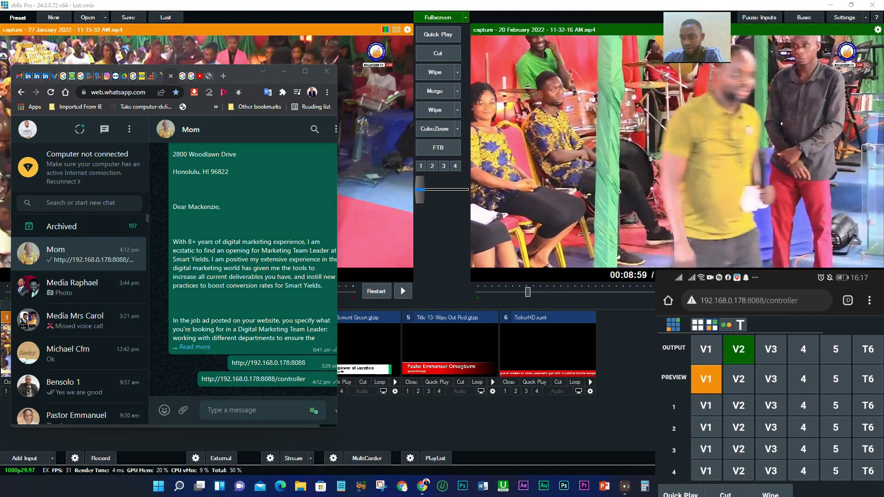
Step: Bring vMix to the front and show title input 5 on overlay channel 1
click(562, 430)
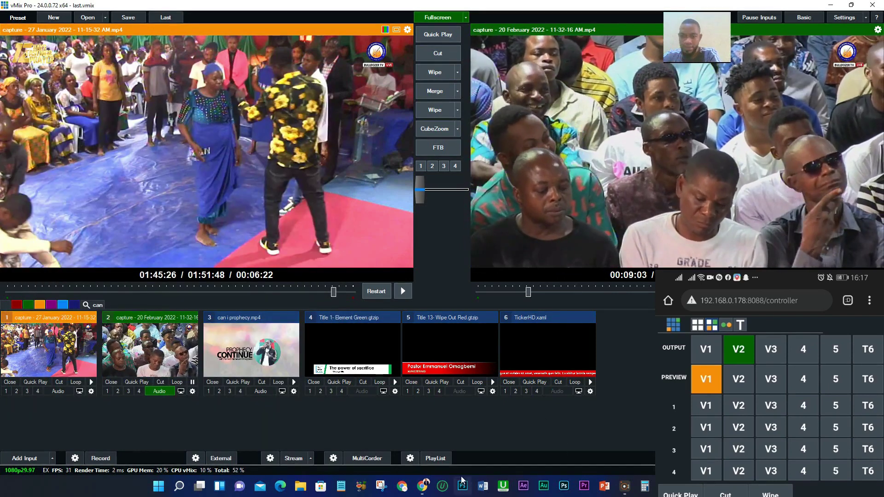
click(421, 486)
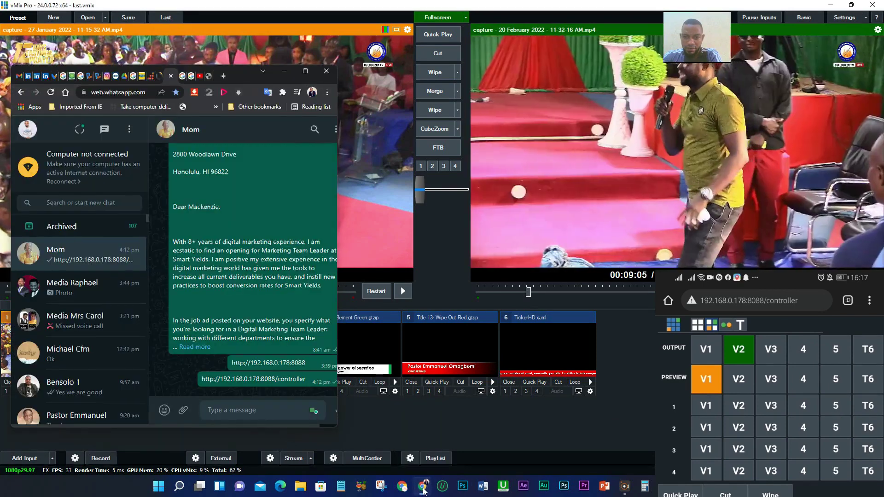
click(618, 417)
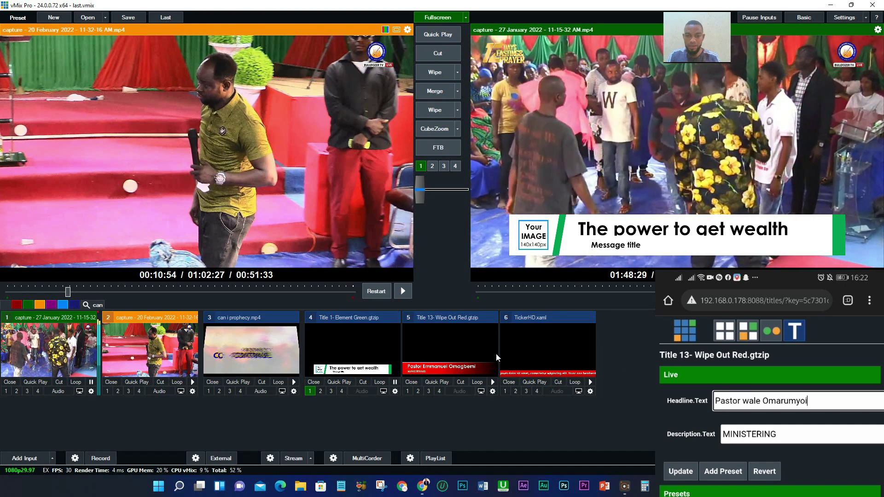
click(410, 393)
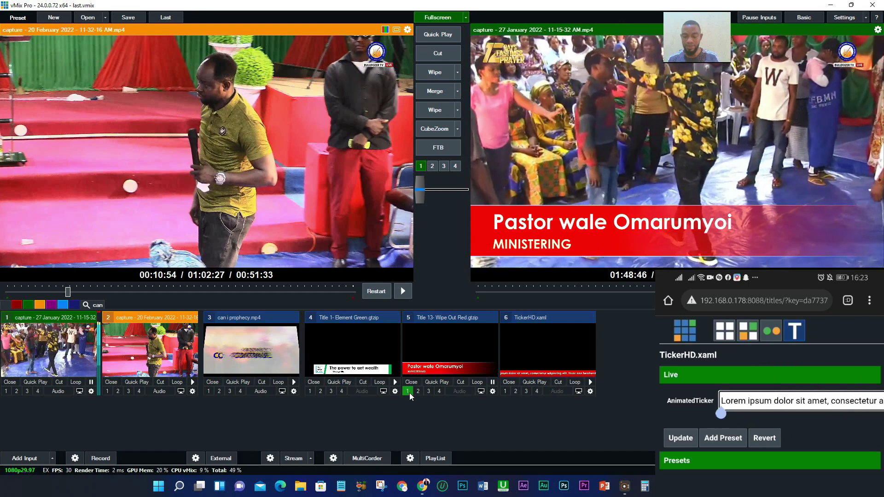
Step: Insert "Rhhehhehehhehhehhehehhhehejejejj3j3ueuuu" before the TickerHD text on the phone's titles page, update it, and show ticker input 6 on overlay channel 1
text(Rhhehhehehhehhe)
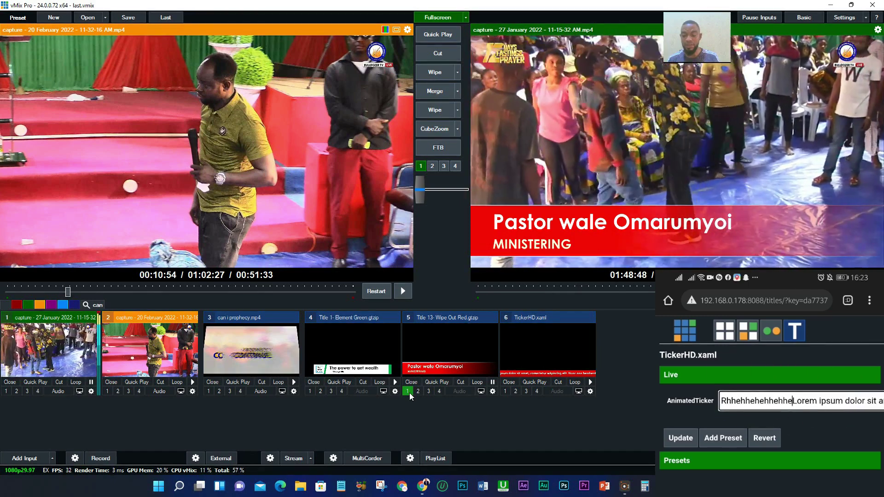
text(hhehehhhehejejejj3j3ueuuu)
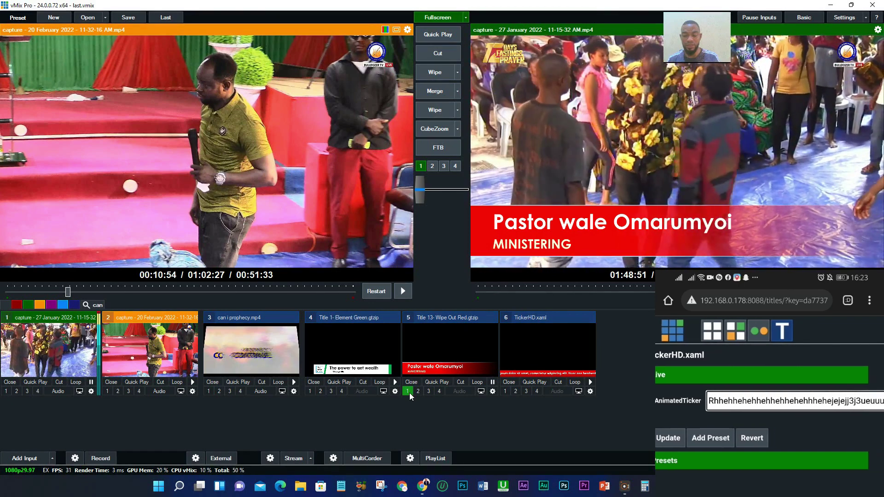
click(678, 438)
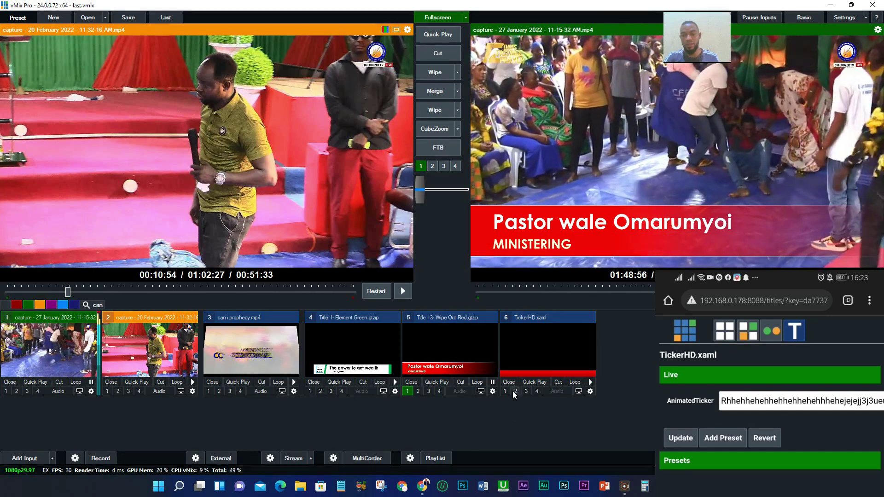
click(505, 391)
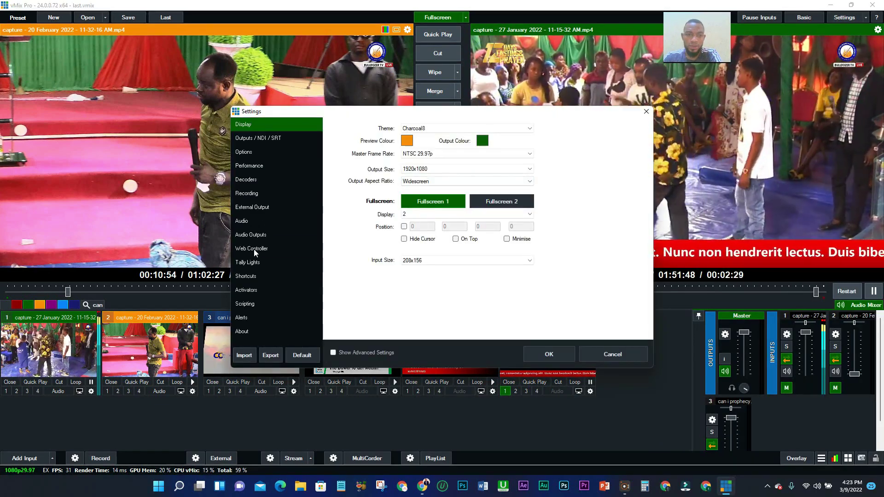
Step: Examine the Web Controller settings, highlight the website address, and close the settings
click(251, 249)
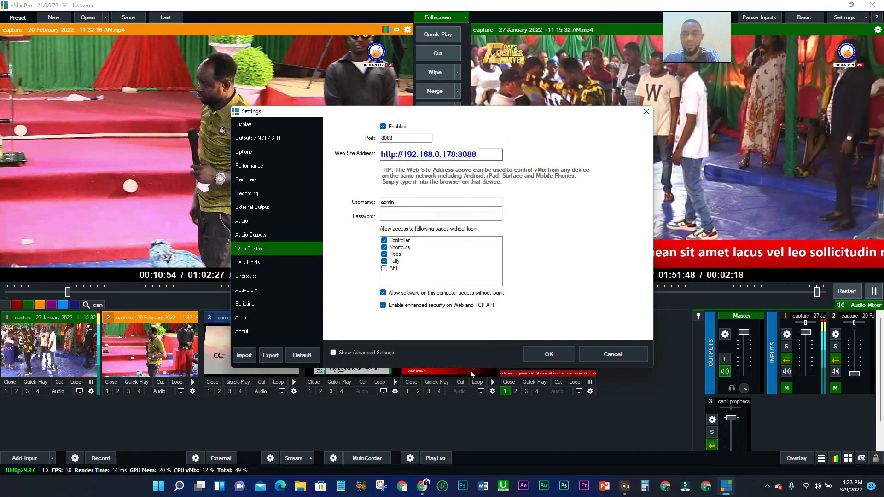
drag(479, 154, 382, 162)
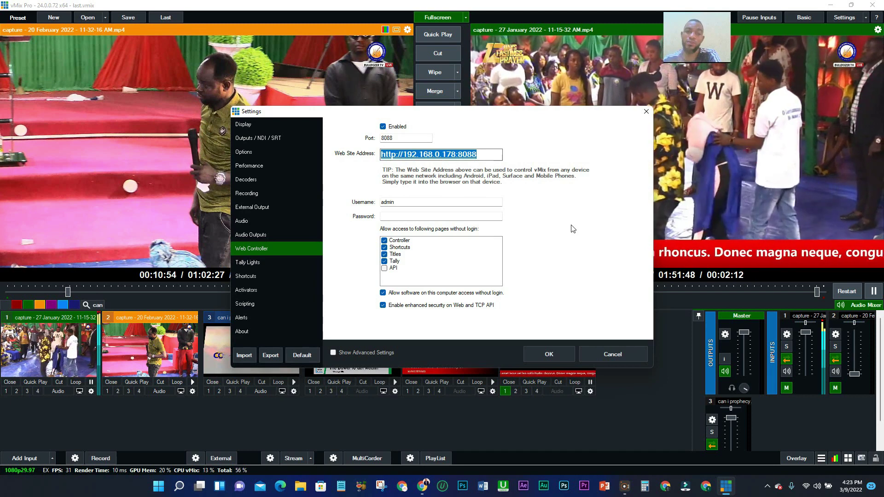
click(567, 357)
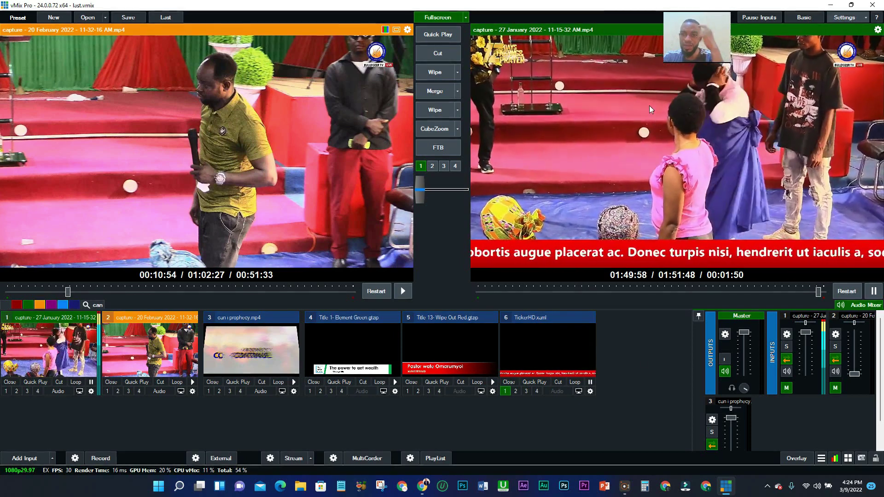
Step: Reopen vMix's settings, review the Web Controller address once more, and confirm the dialog
click(844, 17)
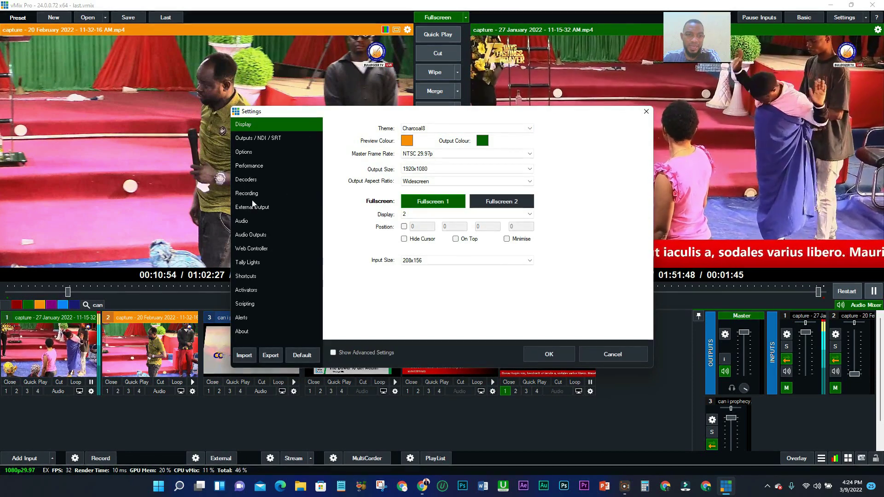
click(251, 248)
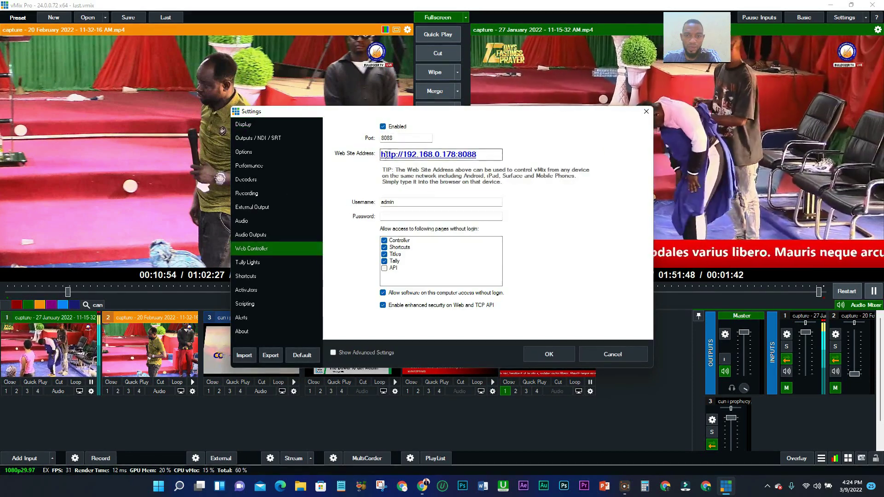
drag(381, 155, 489, 158)
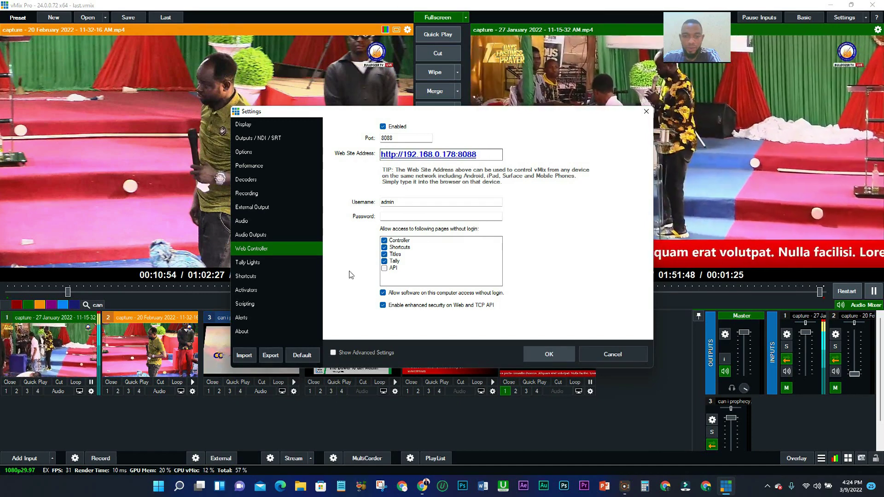
click(563, 354)
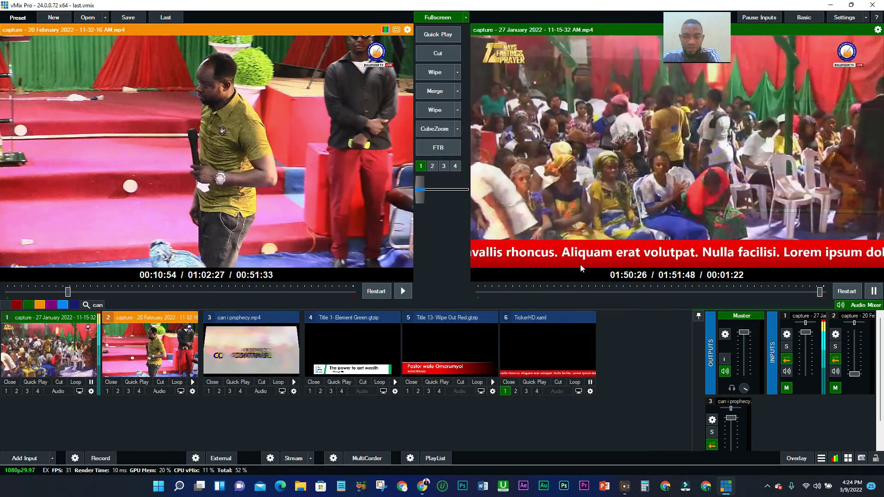